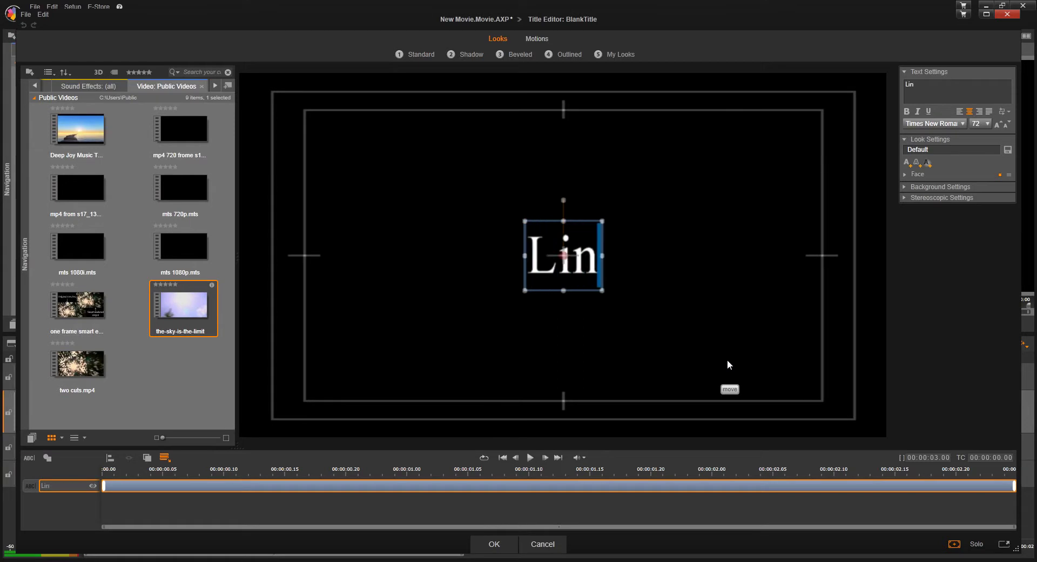
Complete the title text with Line 2, Line 3 and Line 4 on separate rows below Line 1.
{"action": "key", "text": "Return"}
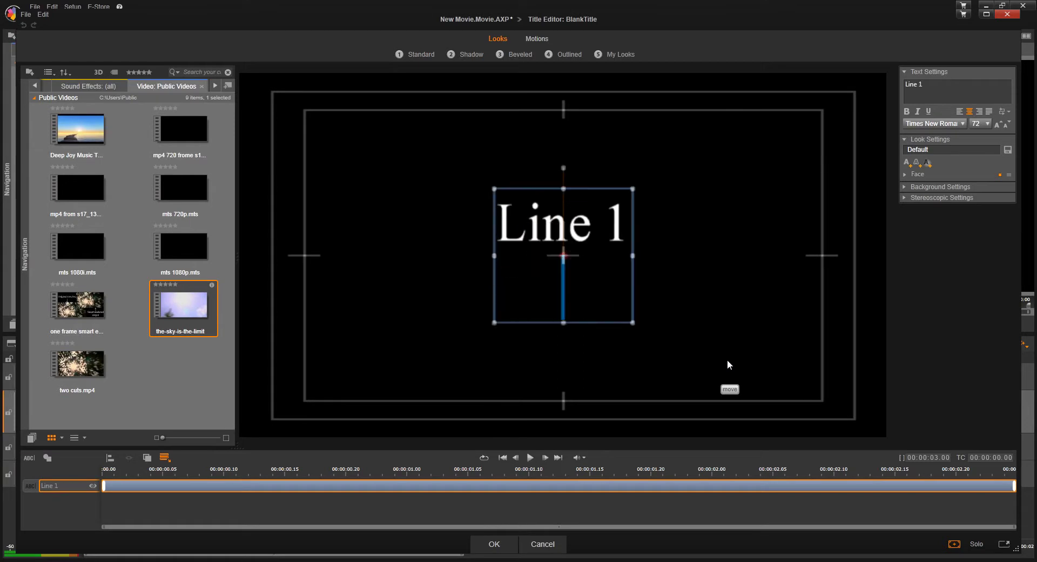
{"action": "type", "text": "Line 2"}
{"action": "key", "text": "Return"}
{"action": "type", "text": "Line 3"}
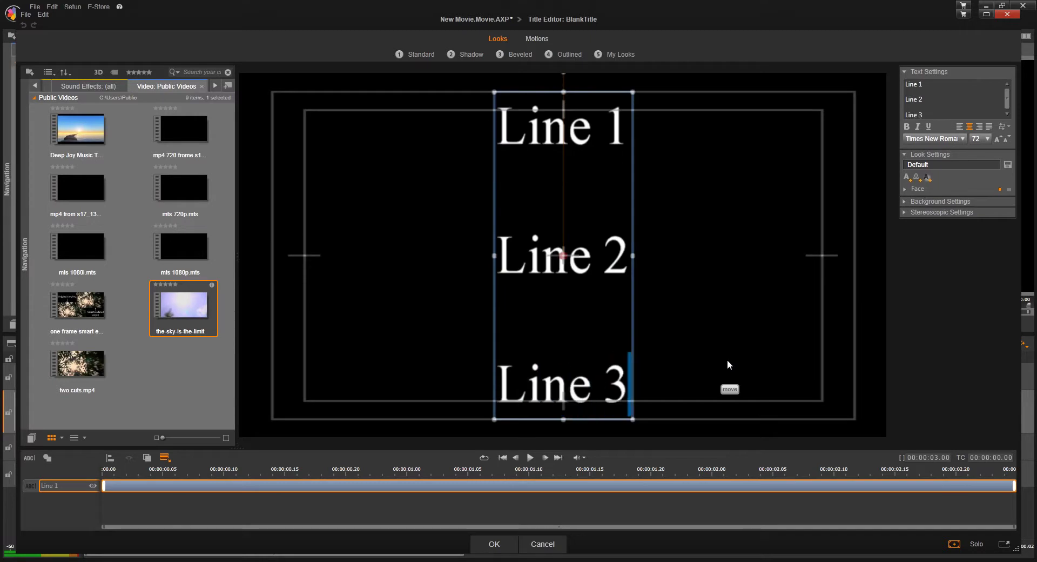
{"action": "key", "text": "Return"}
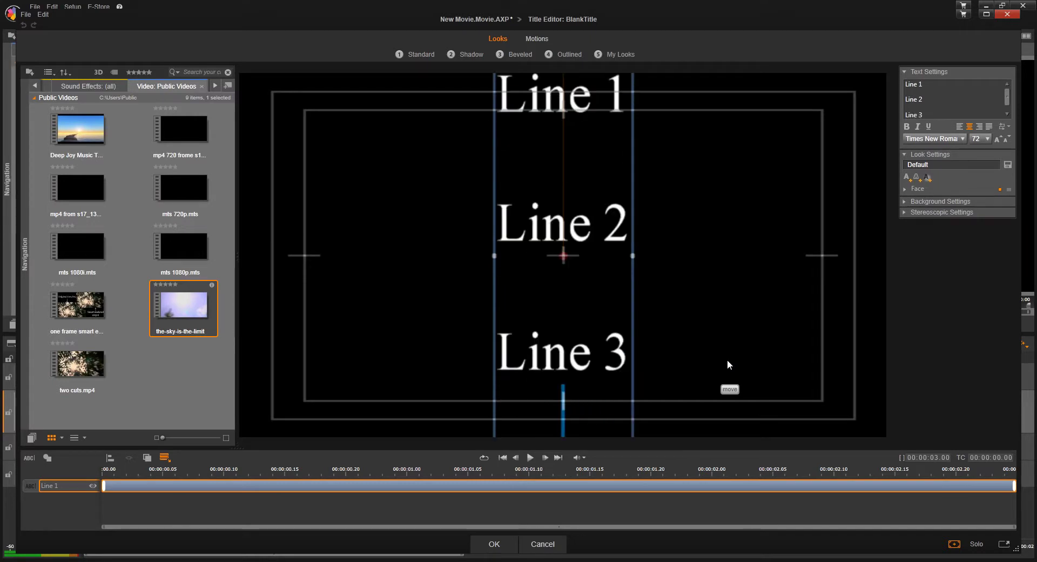
{"action": "type", "text": "Line 4"}
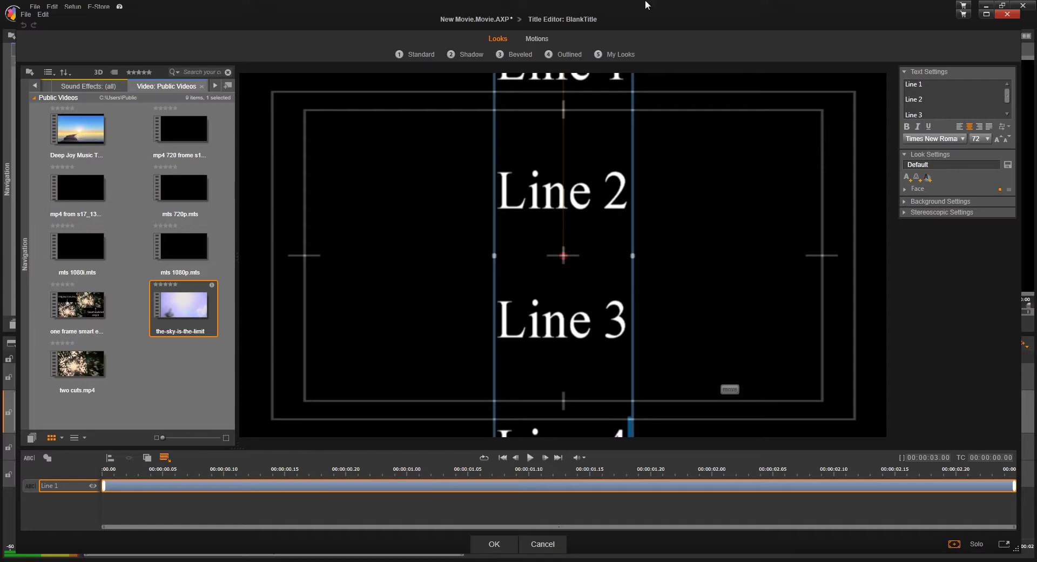
Apply the Roll Up emphasis motion to the title text and accept the title.
{"action": "left_click", "coordinate": [537, 39]}
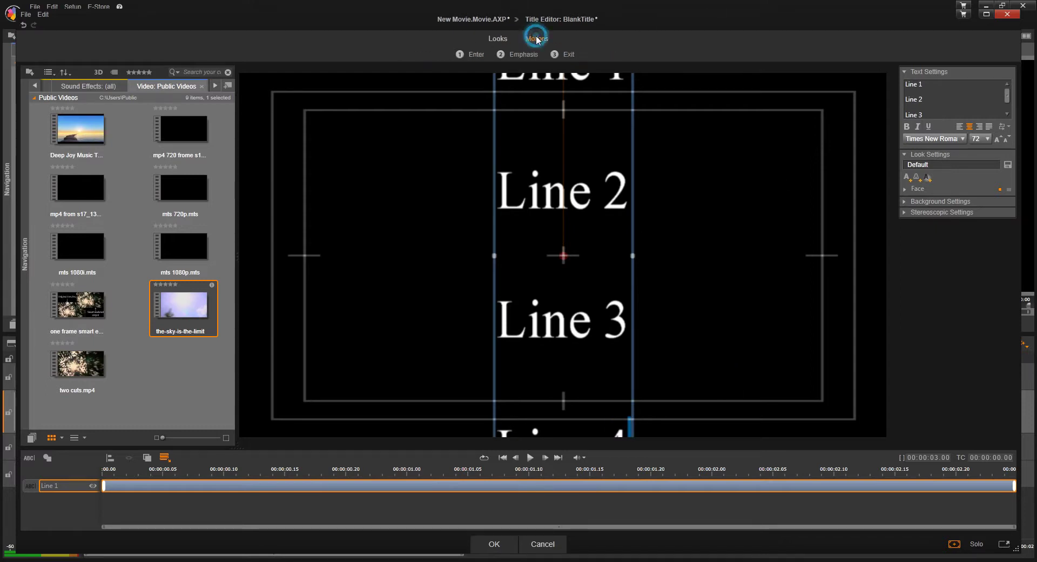
{"action": "left_click", "coordinate": [529, 49]}
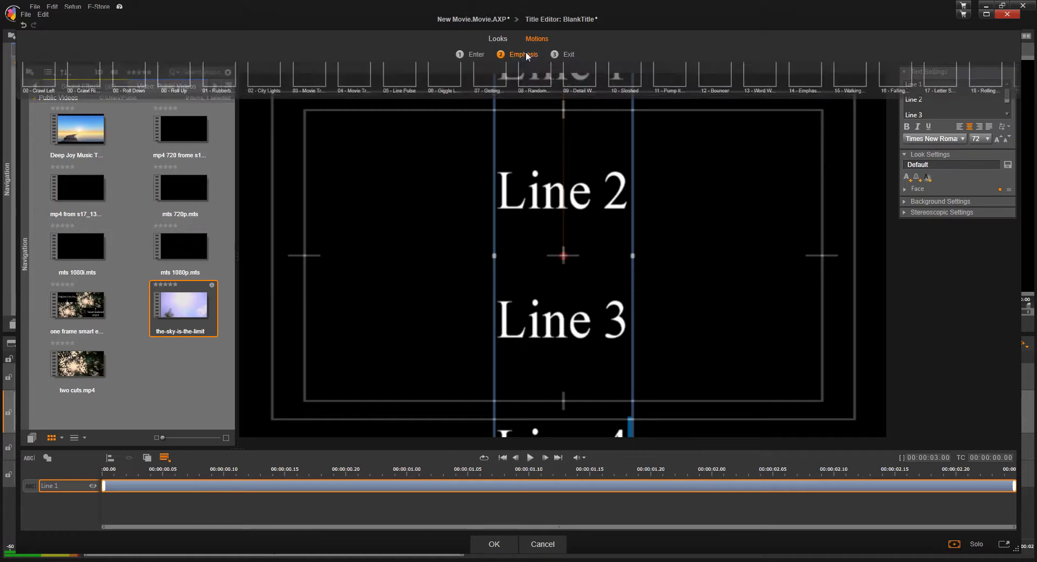
{"action": "left_click", "coordinate": [174, 85]}
{"action": "left_click", "coordinate": [482, 542]}
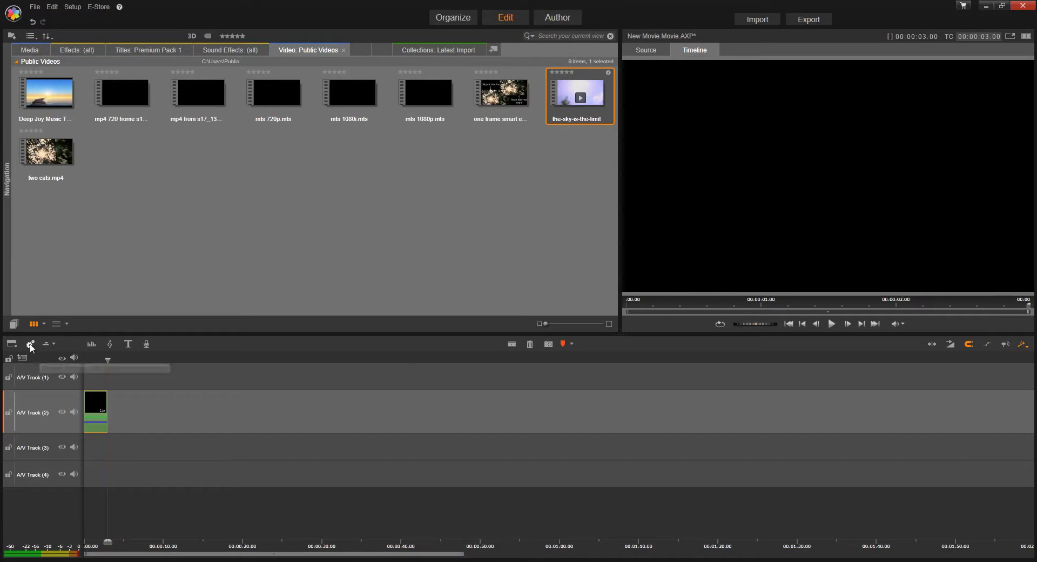
Lengthen the title clip on A/V Track (2) to about one minute and return the playhead to the start.
{"action": "left_click_drag", "start_coordinate": [107, 415], "coordinate": [557, 478]}
{"action": "left_click_drag", "start_coordinate": [560, 359], "coordinate": [47, 361]}
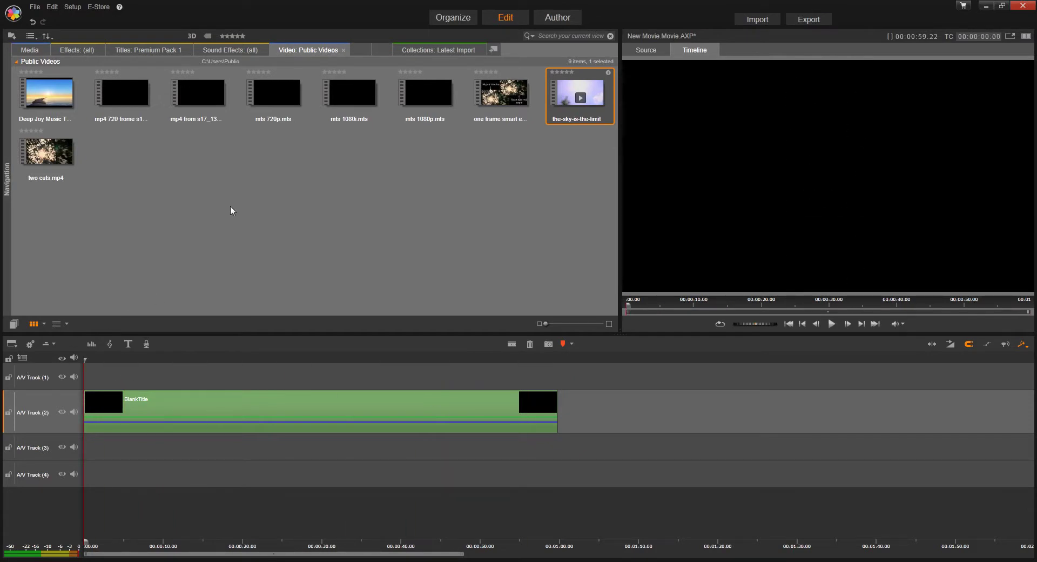
Reopen the BlankTitle clip for title editing and select all of its text.
{"action": "right_click", "coordinate": [246, 411]}
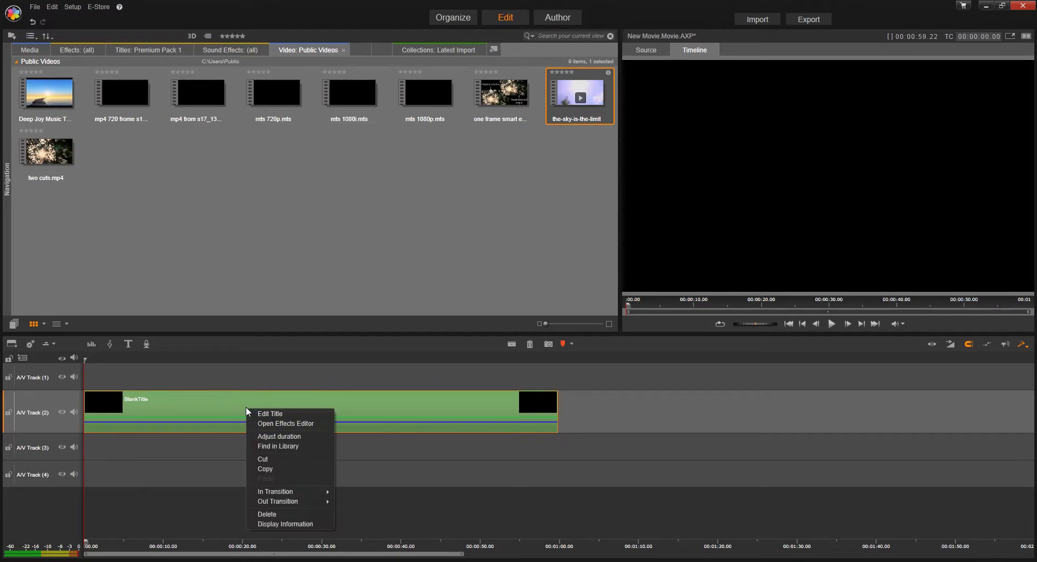
{"action": "left_click", "coordinate": [245, 409]}
{"action": "right_click", "coordinate": [247, 410]}
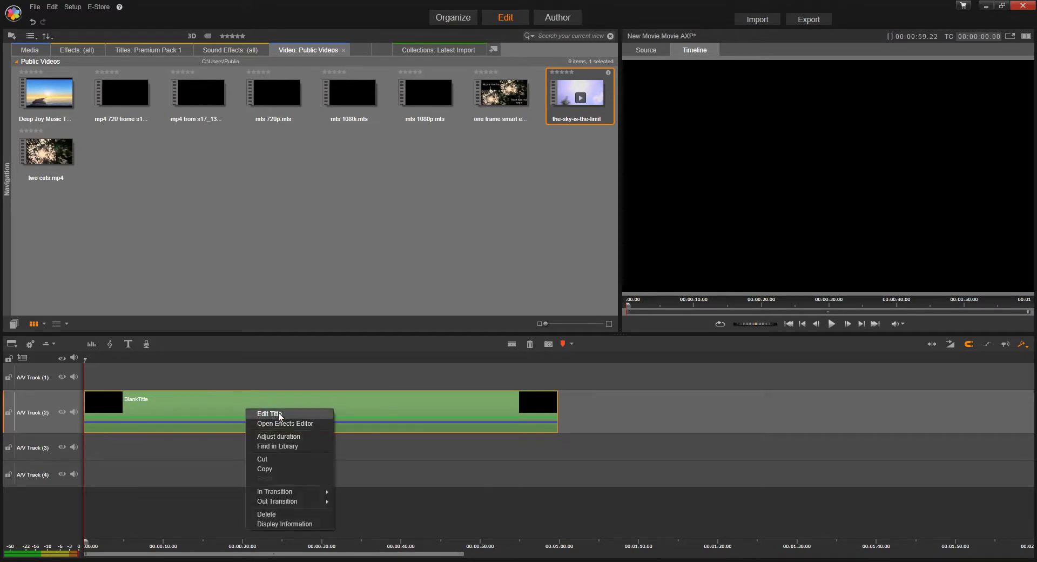
{"action": "left_click", "coordinate": [269, 413]}
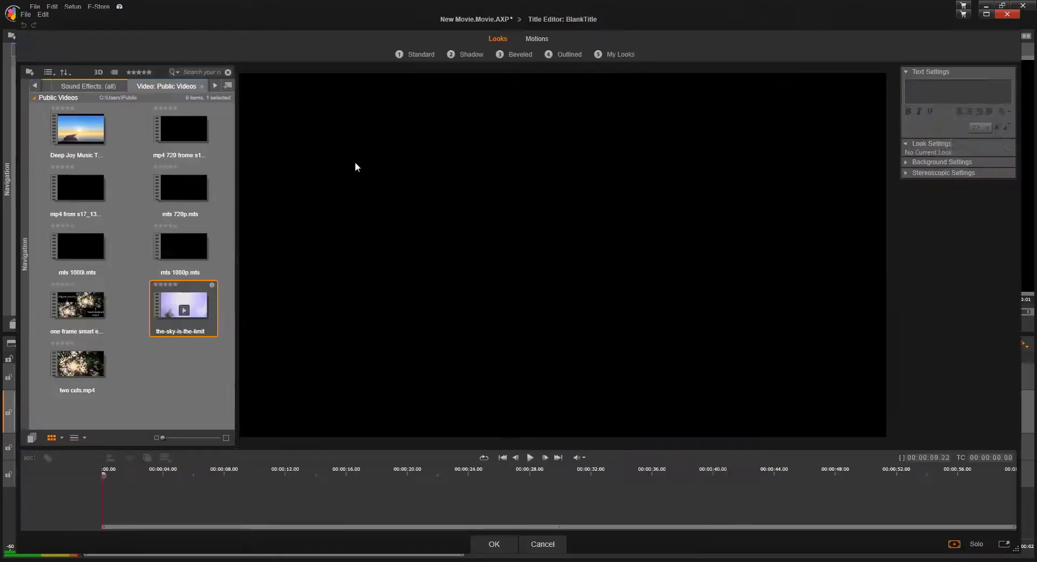
{"action": "key", "text": "ctrl+a"}
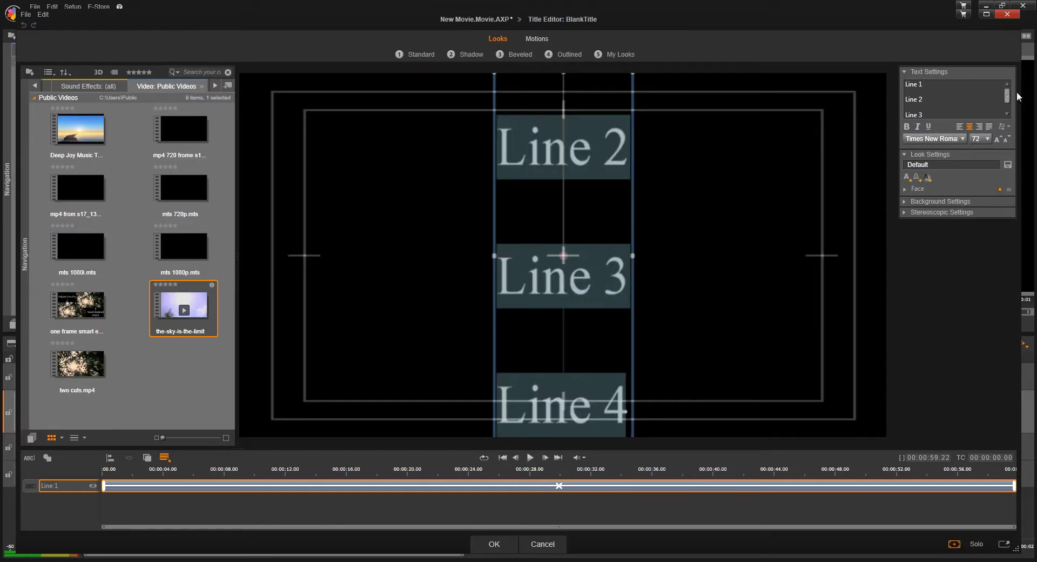
{"action": "left_click", "coordinate": [43, 14]}
{"action": "left_click", "coordinate": [63, 57]}
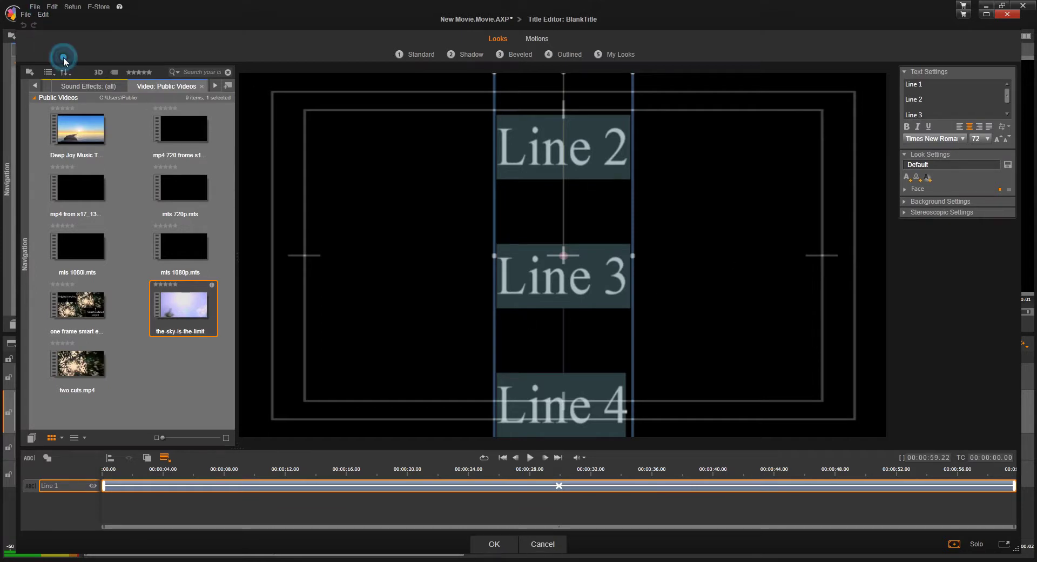
Clear the title's text field and paste the copied block of Line 1 to Line 4 back into it.
{"action": "left_click_drag", "start_coordinate": [1008, 95], "coordinate": [1007, 124]}
{"action": "left_click", "coordinate": [941, 112]}
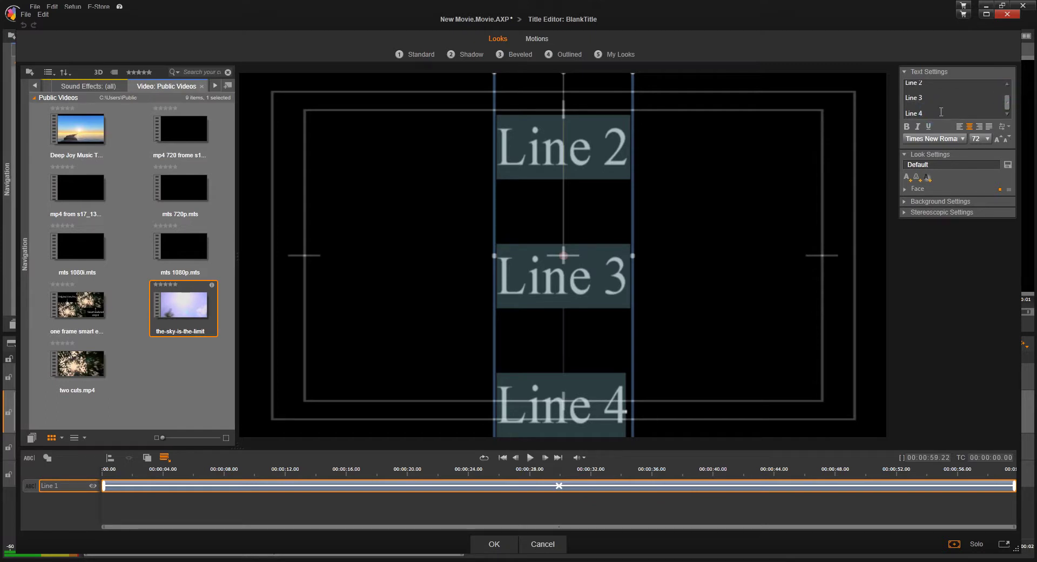
{"action": "key", "text": "ctrl+a"}
{"action": "key", "text": "Delete"}
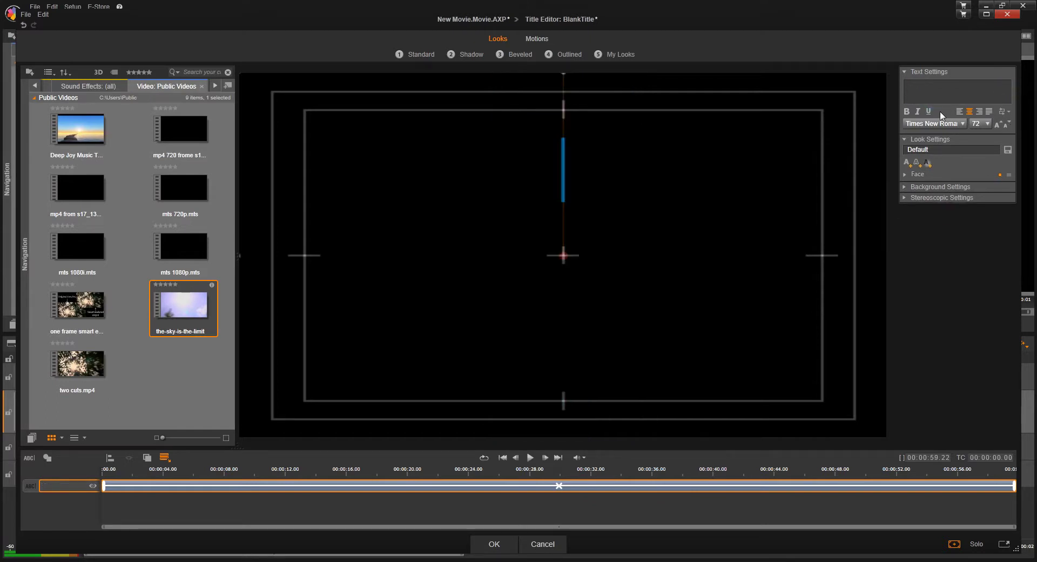
{"action": "key", "text": "ctrl+v"}
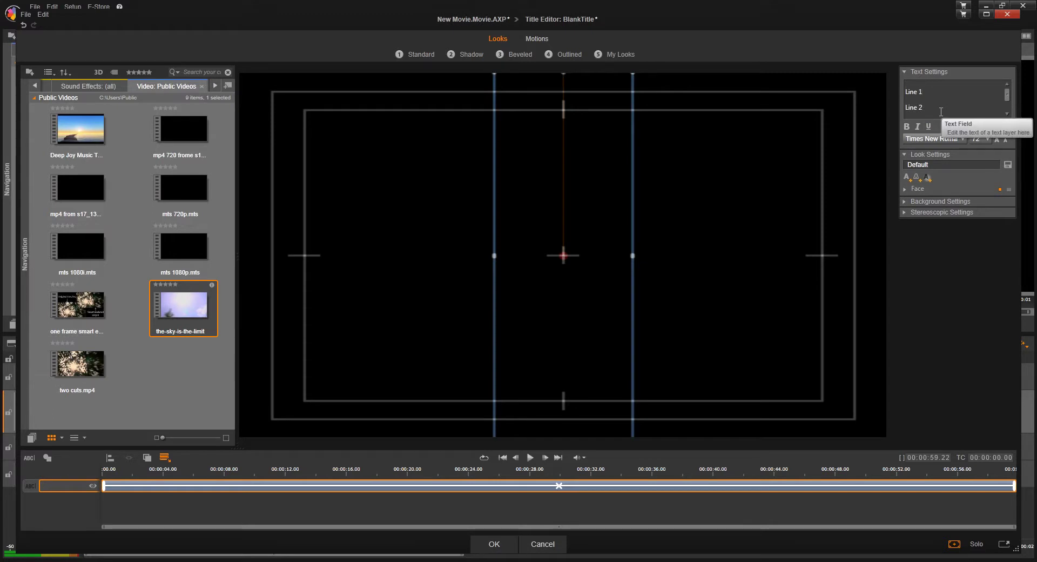
{"action": "key", "text": "ctrl+End"}
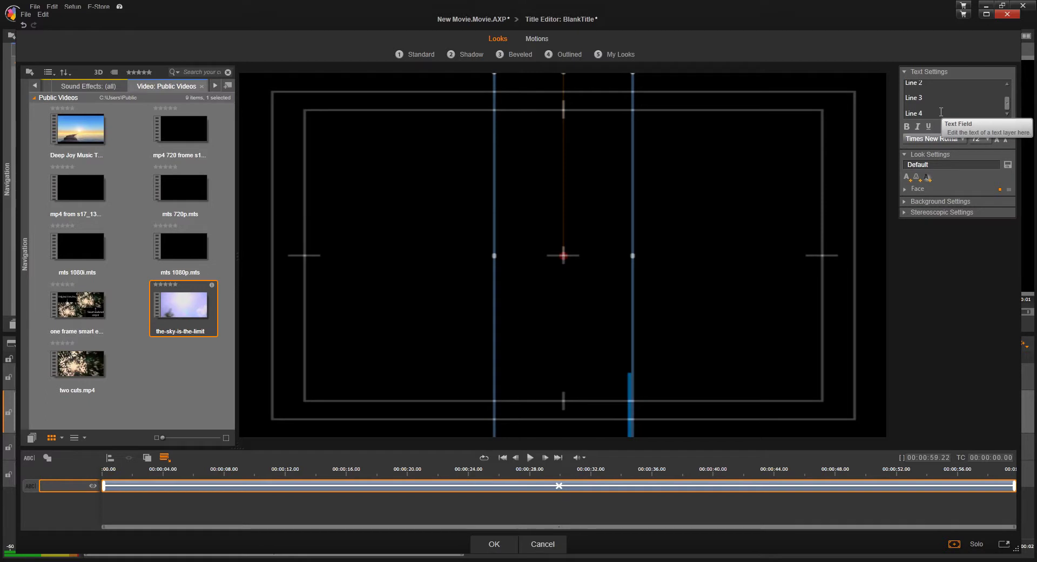
Append further text starting with Line 1 beneath Line 4, adjusting the rows with undo and redo.
{"action": "key", "text": "Return"}
{"action": "type", "text": "Line 1"}
{"action": "key", "text": "Return"}
{"action": "key", "text": "ctrl+z"}
{"action": "key", "text": "Up"}
{"action": "key", "text": "Down"}
{"action": "key", "text": "Down"}
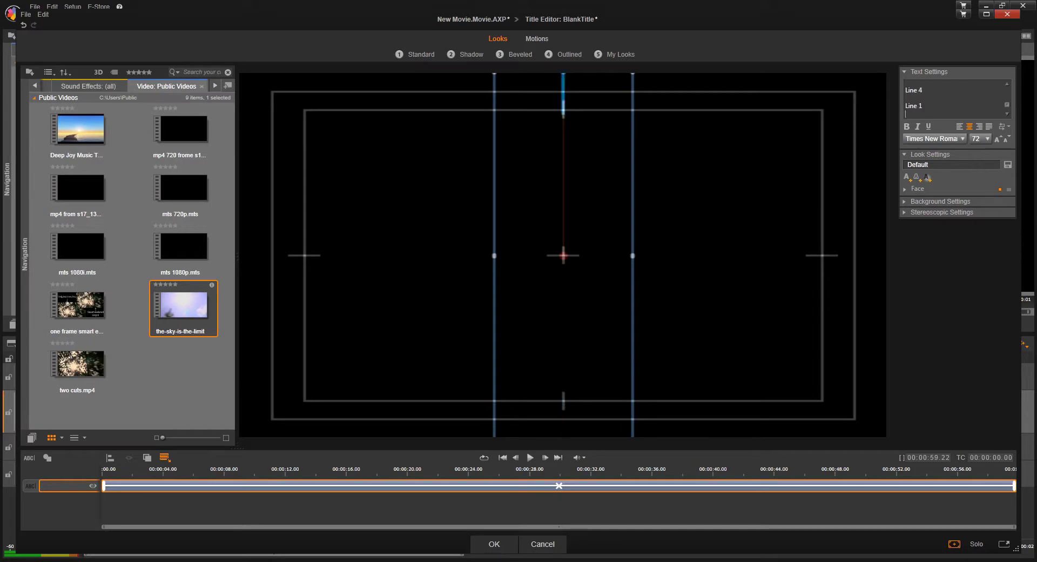
{"action": "key", "text": "ctrl+z"}
{"action": "key", "text": "ctrl+y"}
{"action": "key", "text": "ctrl+z"}
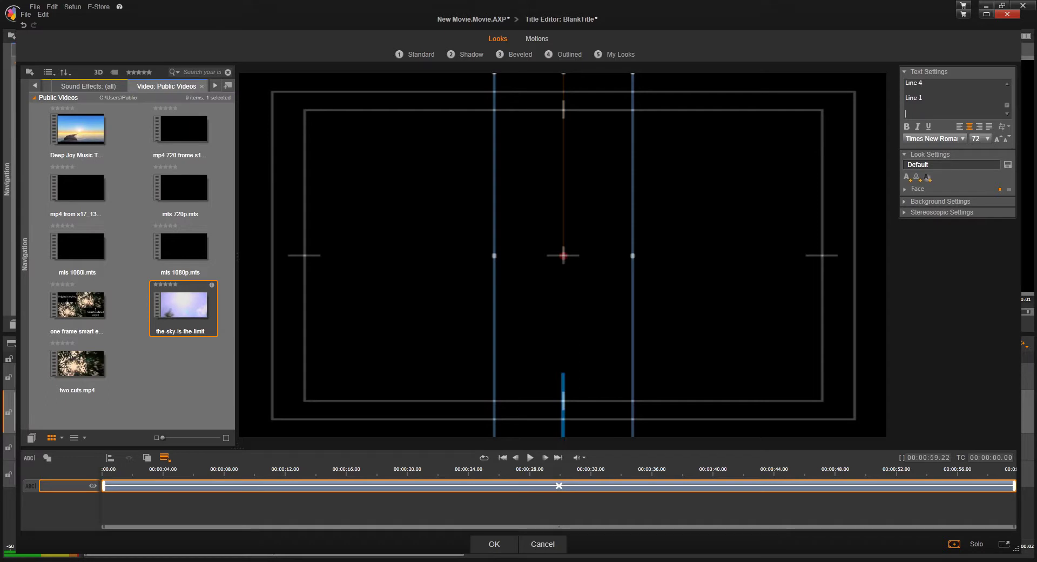
{"action": "key", "text": "ctrl+z"}
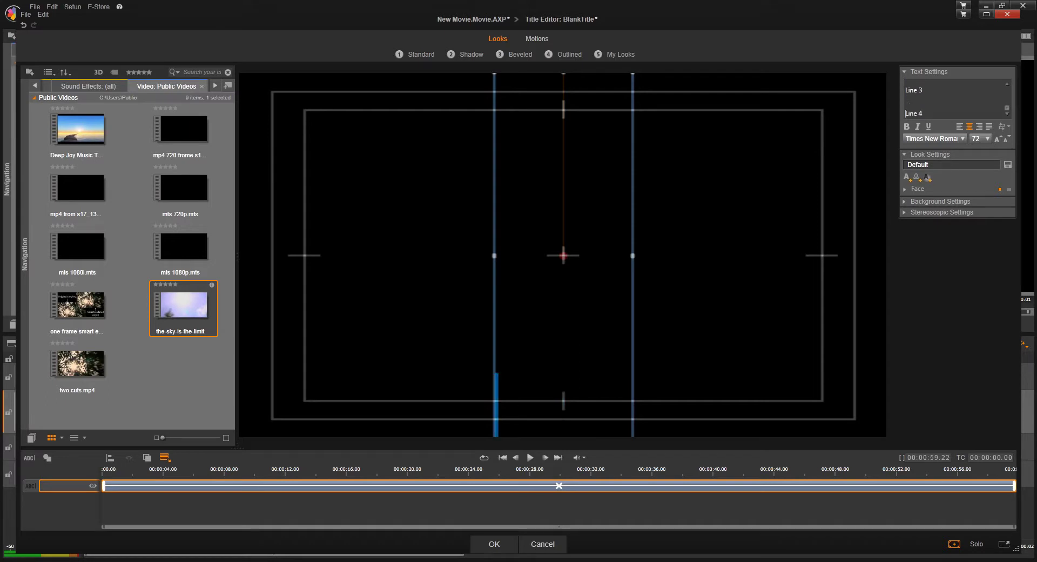
Add another Line 1 row after the last Line 4 in the text and accept the title.
{"action": "key", "text": "End"}
{"action": "key", "text": "Return"}
{"action": "type", "text": "Line 1"}
{"action": "key", "text": "ctrl+z"}
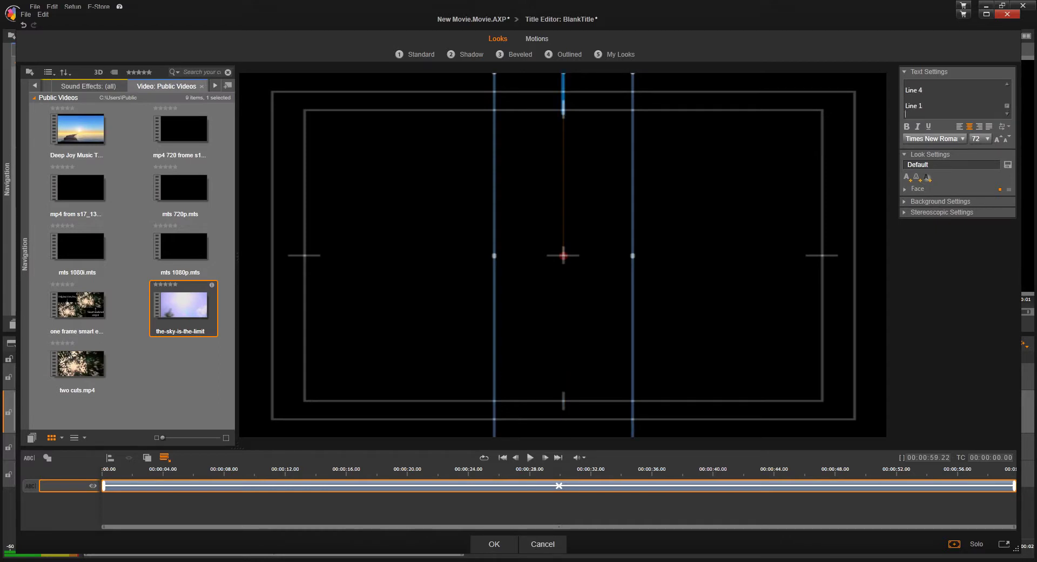
{"action": "key", "text": "ctrl+y"}
{"action": "left_click", "coordinate": [493, 543]}
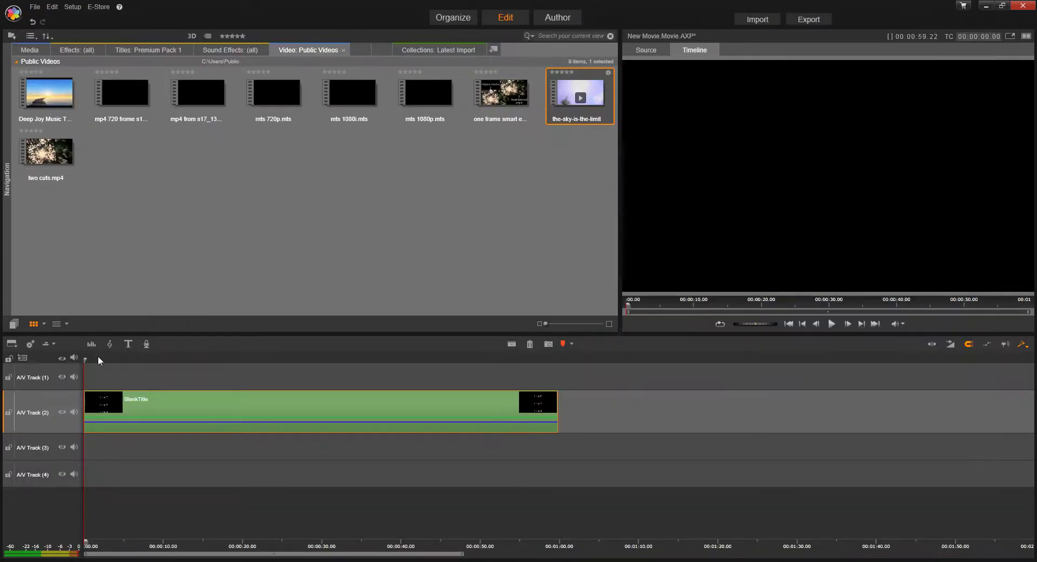
Scrub through the title clip, play it from the start, and return the playhead to the beginning.
{"action": "left_click_drag", "start_coordinate": [85, 358], "coordinate": [483, 380]}
{"action": "key", "text": "Home"}
{"action": "key", "text": "space"}
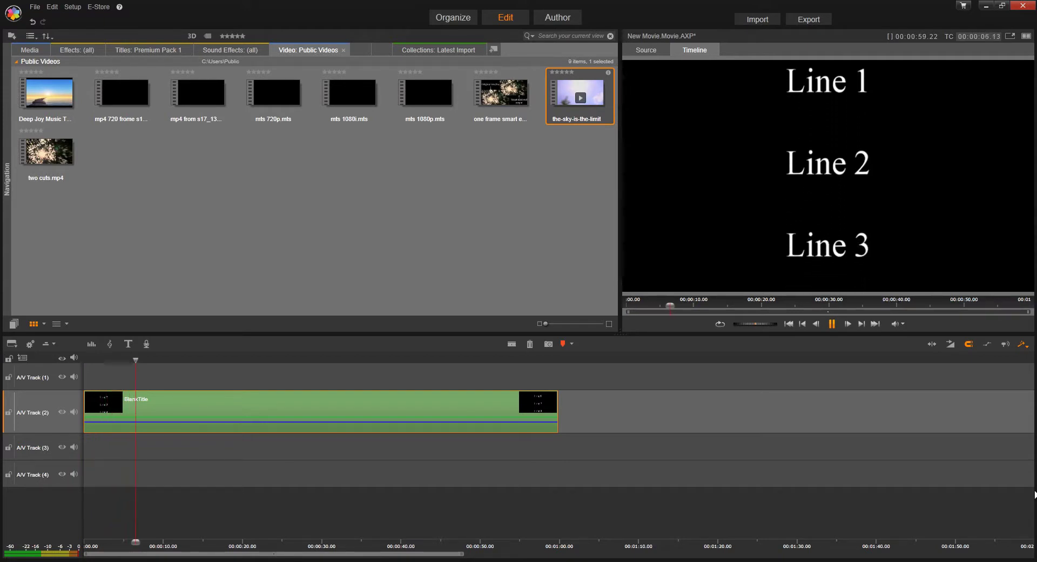
{"action": "key", "text": "space"}
{"action": "left_click_drag", "start_coordinate": [141, 362], "coordinate": [3, 368]}
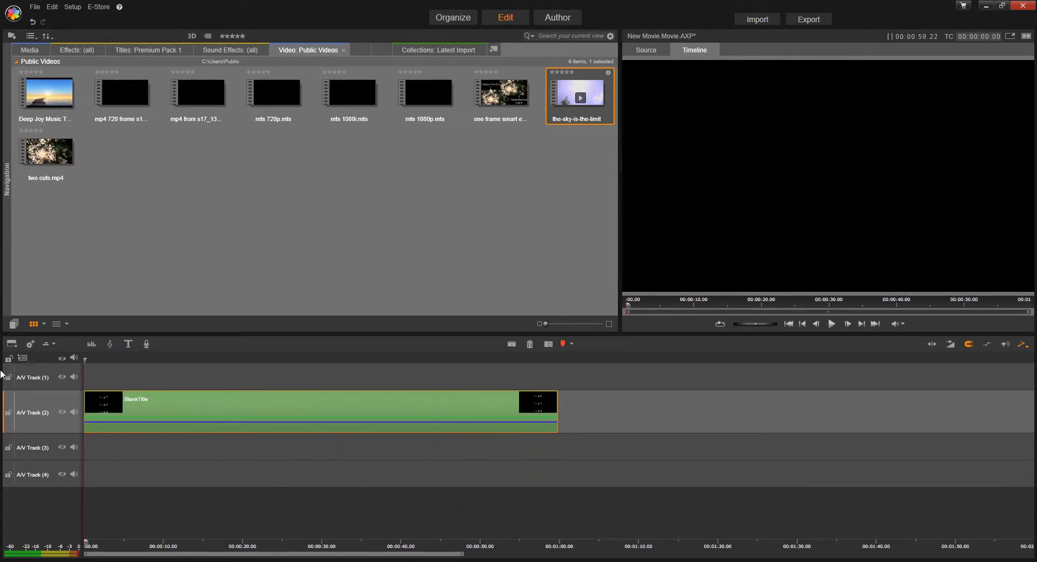
Reopen the BlankTitle clip to add and remove a line break after Line 4, and accept the title.
{"action": "double_click", "coordinate": [321, 413]}
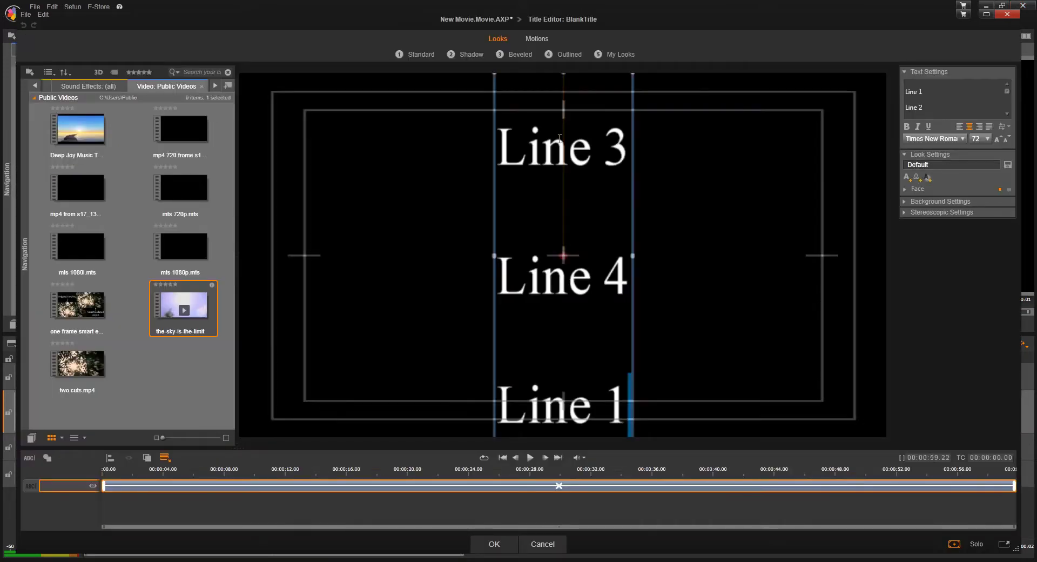
{"action": "double_click", "coordinate": [534, 151]}
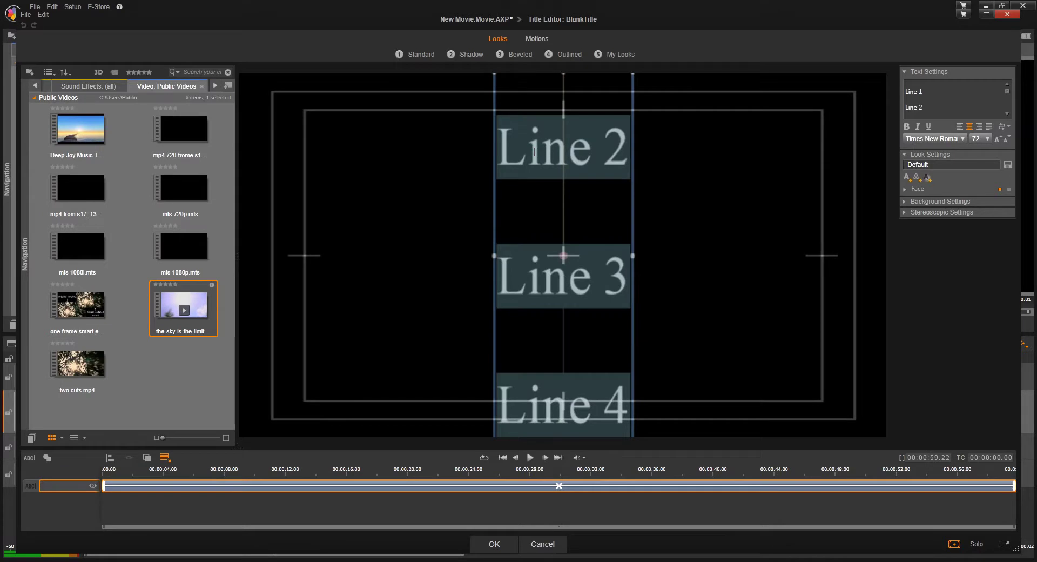
{"action": "left_click", "coordinate": [718, 143]}
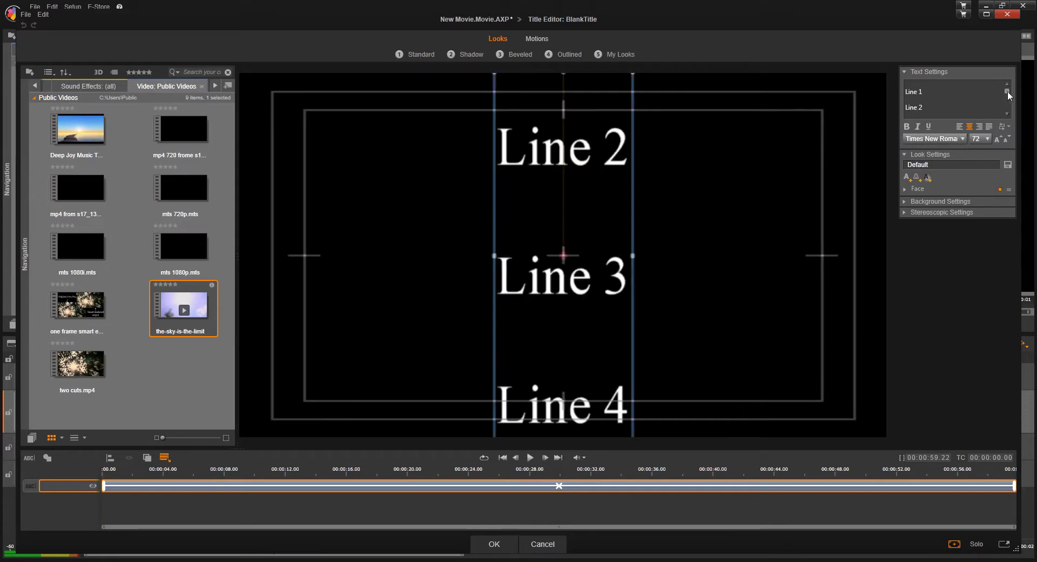
{"action": "left_click_drag", "start_coordinate": [1007, 93], "coordinate": [1007, 108]}
{"action": "left_click", "coordinate": [943, 113]}
{"action": "key", "text": "Return"}
{"action": "key", "text": "BackSpace"}
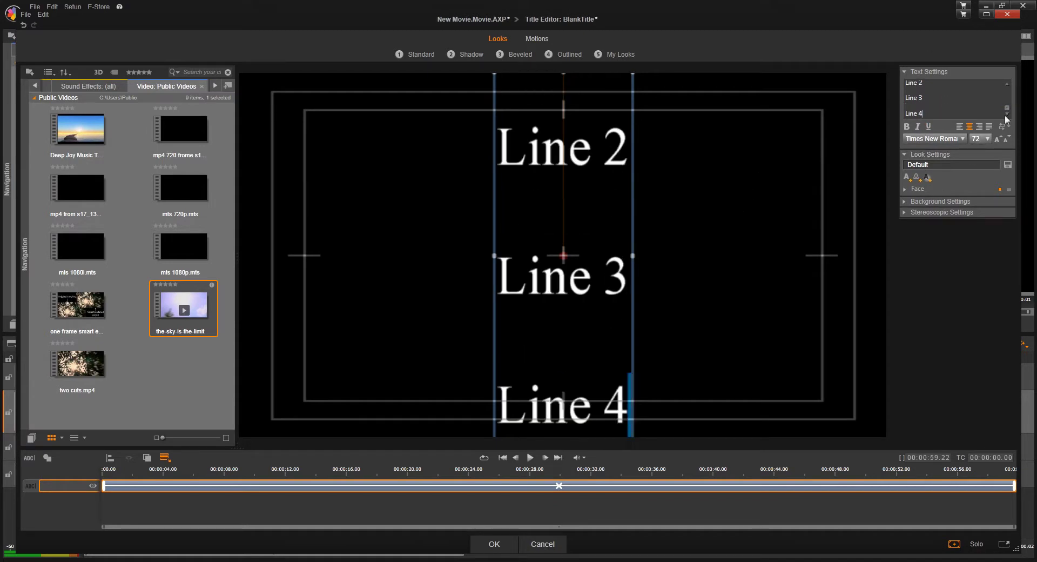
{"action": "key", "text": "Return"}
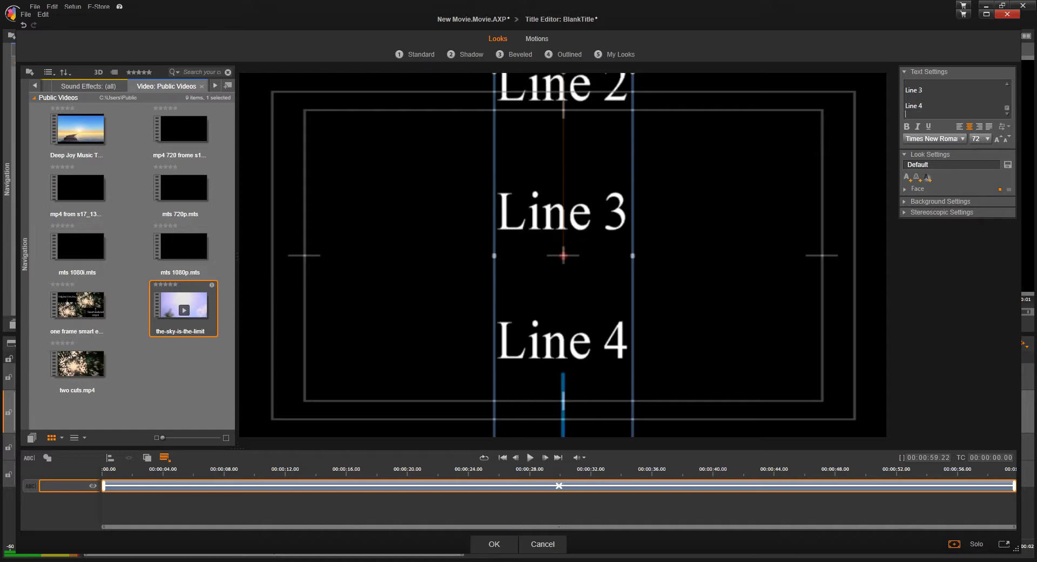
{"action": "key", "text": "BackSpace"}
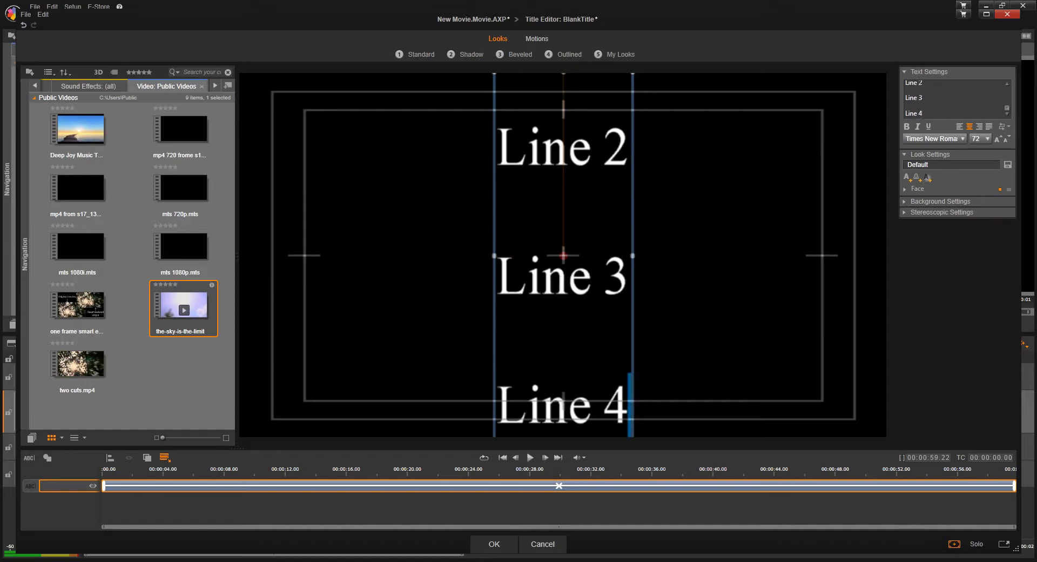
{"action": "left_click", "coordinate": [491, 545]}
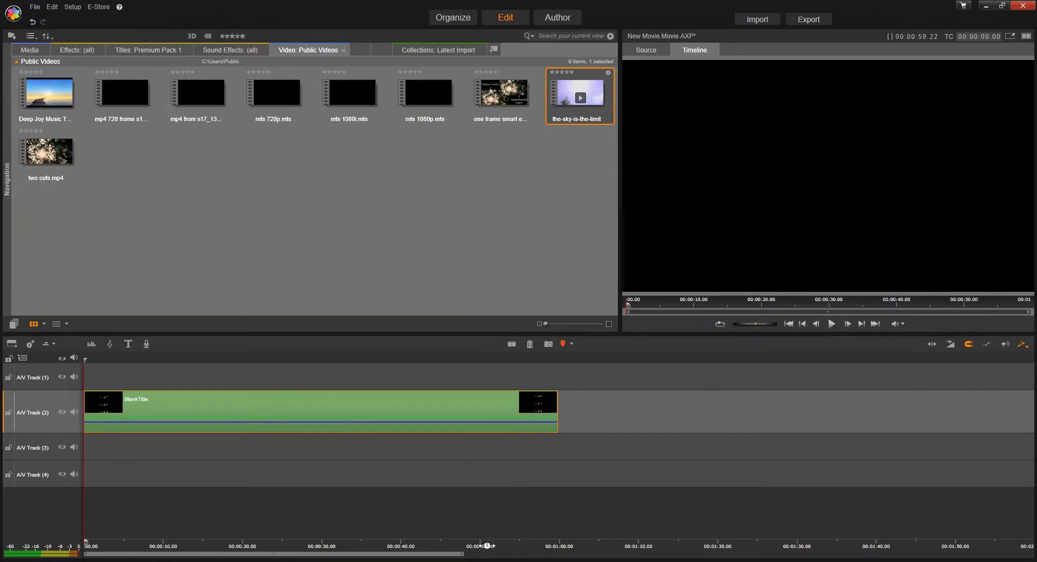
Play the rolling title from the start of the timeline to check its scrolling and pause it partway.
{"action": "left_click_drag", "start_coordinate": [85, 359], "coordinate": [55, 368]}
{"action": "key", "text": "space"}
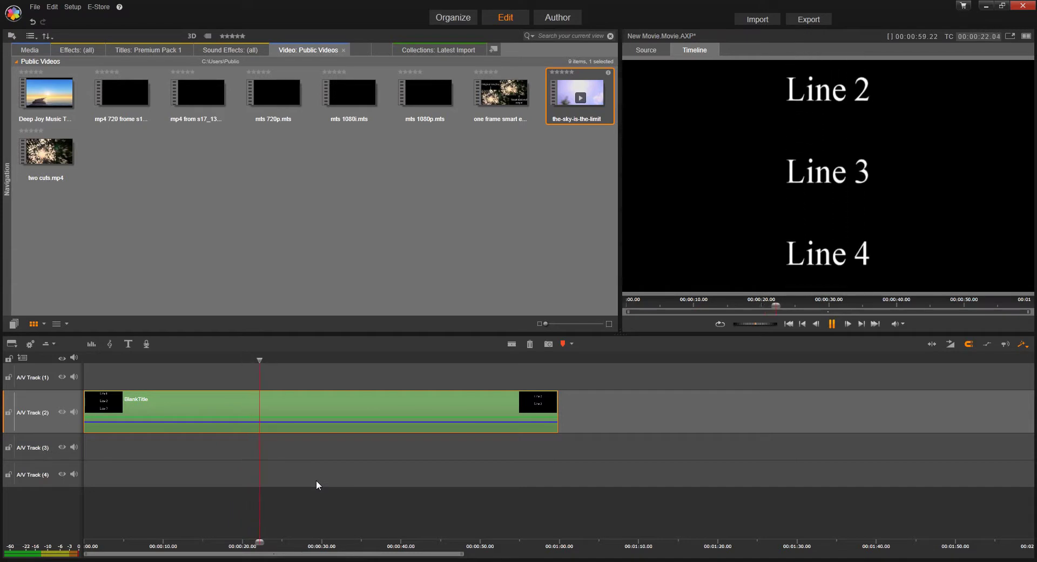
{"action": "left_click", "coordinate": [829, 324]}
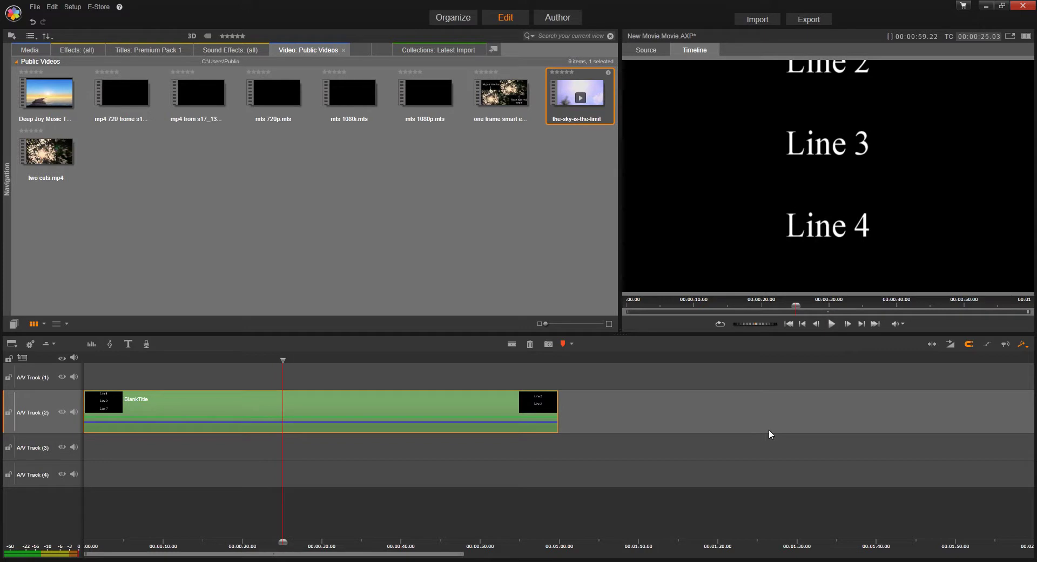
Open the BlankTitle clip and try to change the font of all its text lines.
{"action": "double_click", "coordinate": [324, 406]}
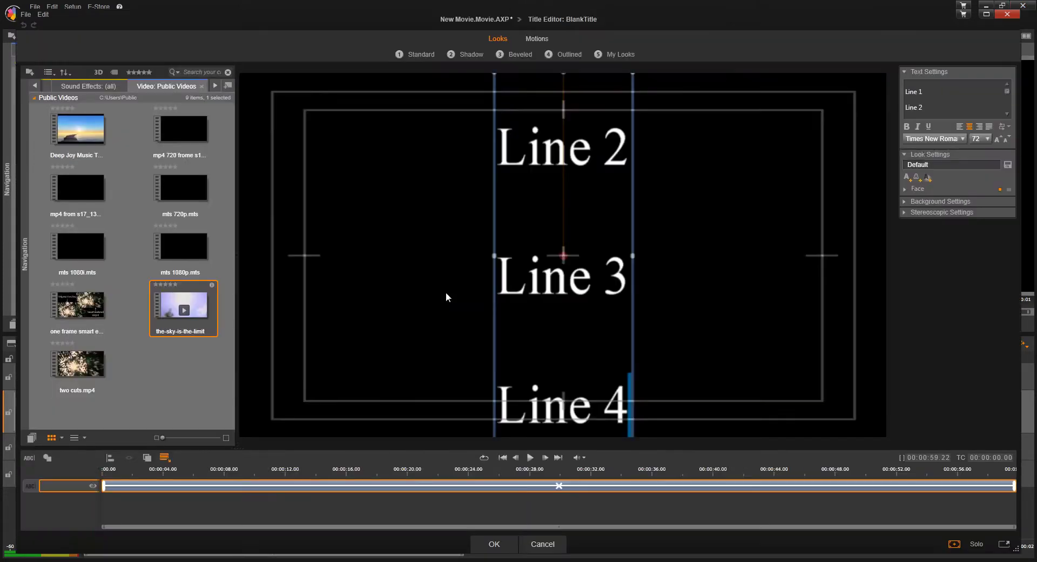
{"action": "left_click", "coordinate": [538, 402]}
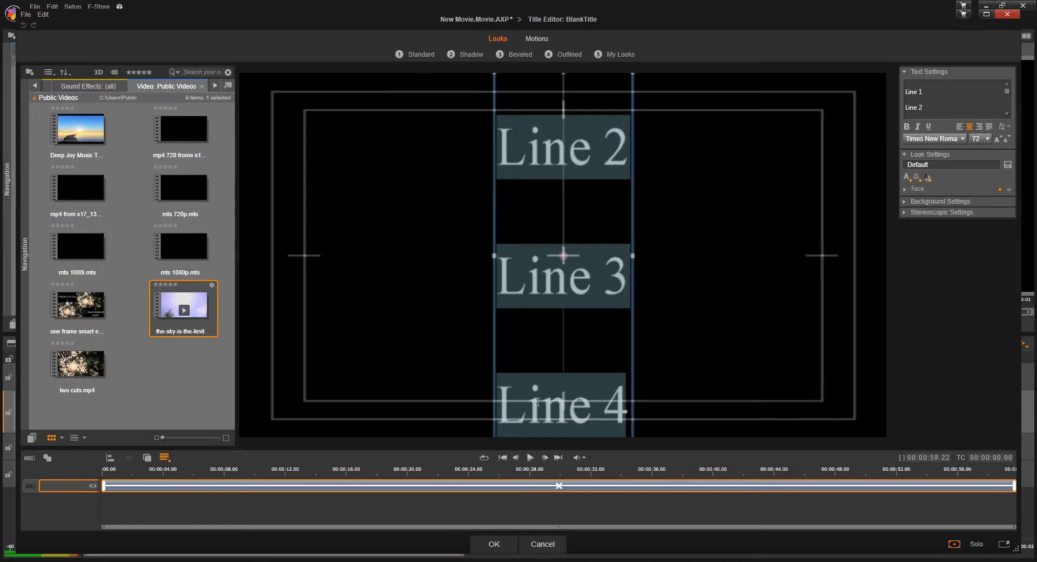
{"action": "left_click", "coordinate": [963, 138]}
{"action": "scroll", "coordinate": [943, 162], "scroll_direction": "down", "scroll_amount": 13}
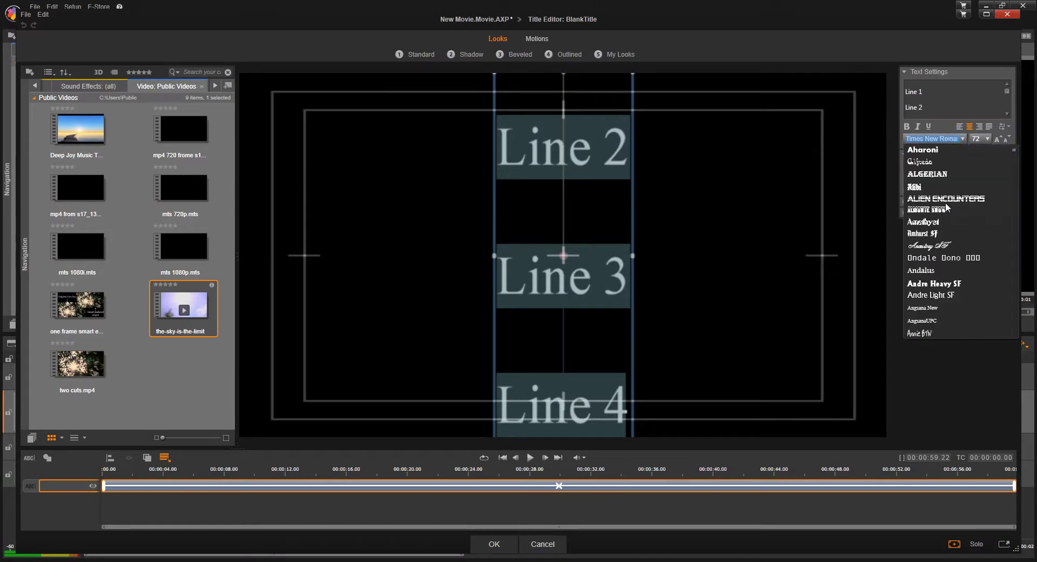
{"action": "scroll", "coordinate": [940, 209], "scroll_direction": "down", "scroll_amount": 5}
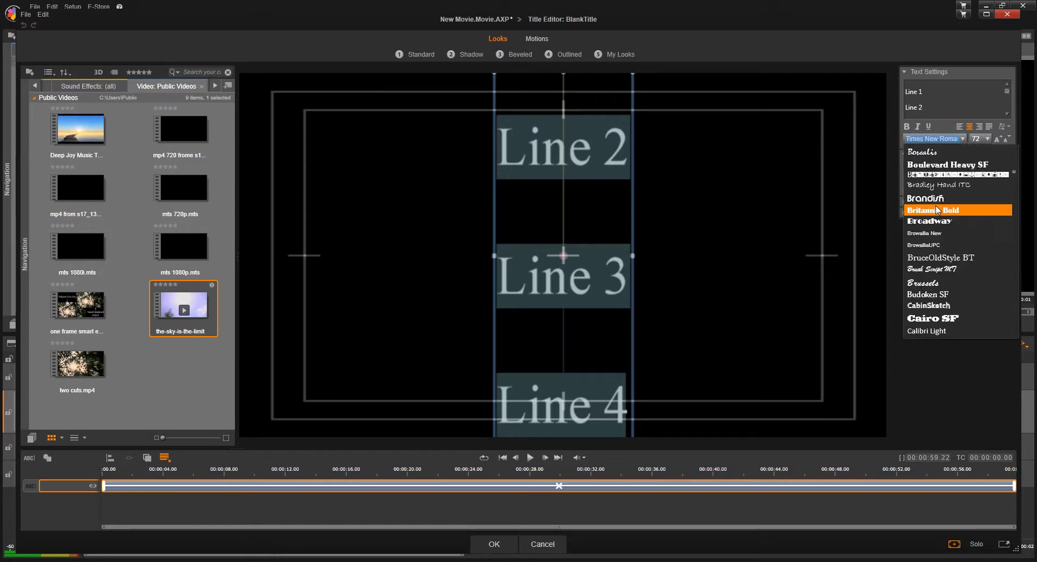
{"action": "type", "text": "h"}
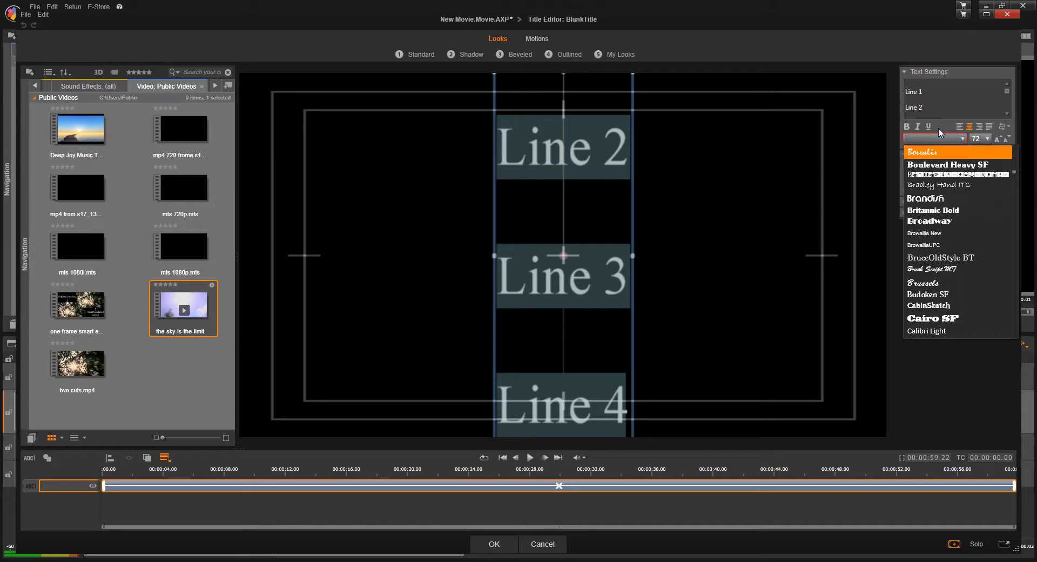
{"action": "key", "text": "Return"}
{"action": "type", "text": "el"}
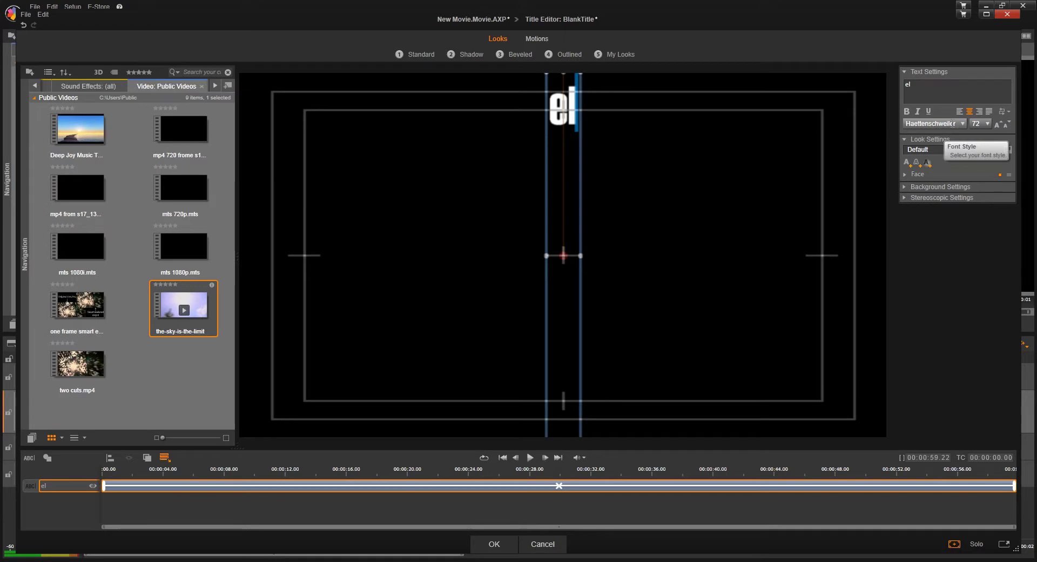
Set the remaining title text to the HELTERSKELTER font, accept the title, and undo that edit.
{"action": "left_click", "coordinate": [965, 124]}
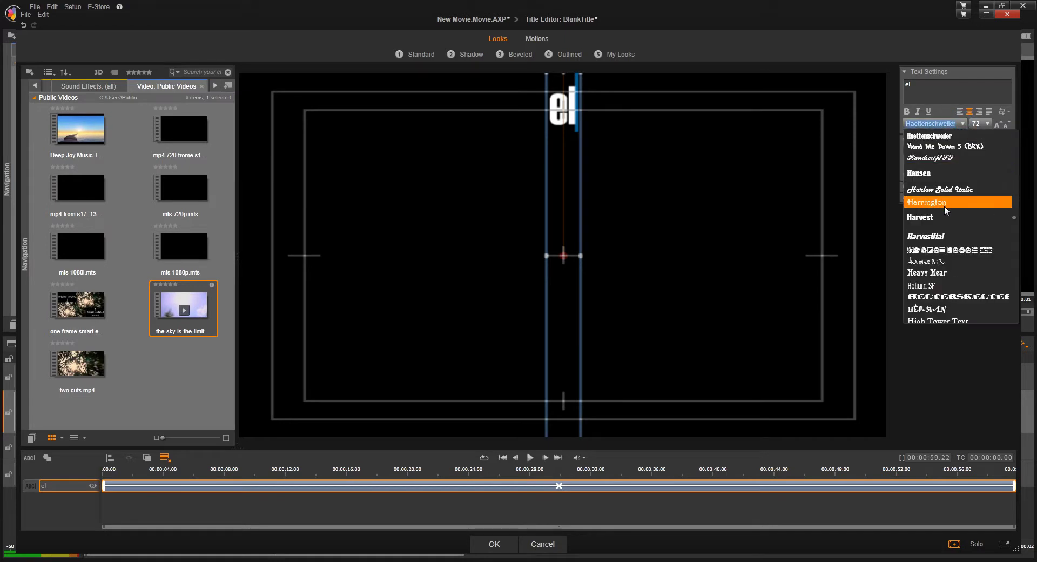
{"action": "scroll", "coordinate": [945, 208], "scroll_direction": "down", "scroll_amount": 2}
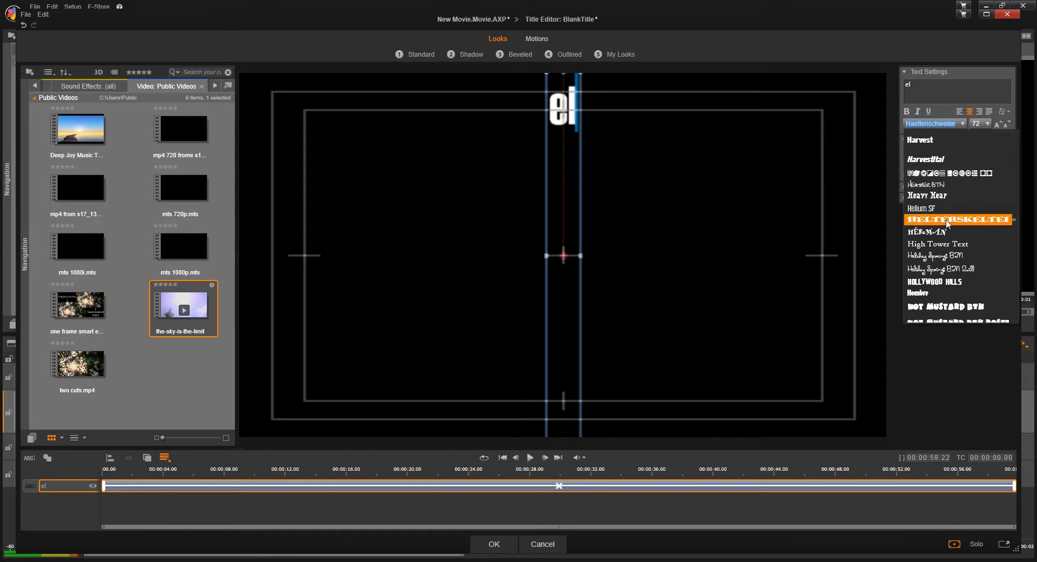
{"action": "left_click", "coordinate": [947, 219]}
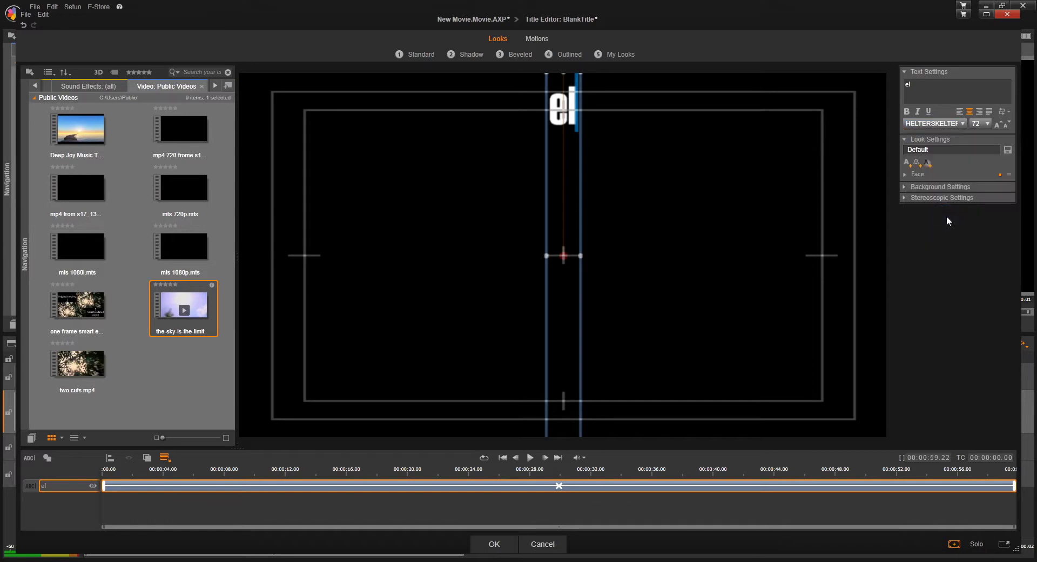
{"action": "left_click", "coordinate": [496, 545]}
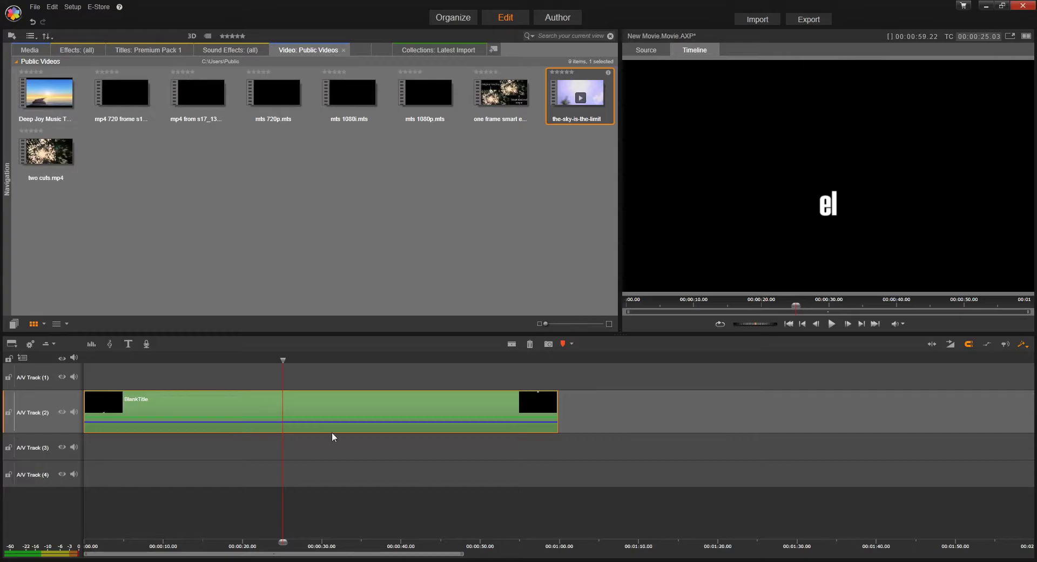
{"action": "left_click_drag", "start_coordinate": [287, 360], "coordinate": [212, 372]}
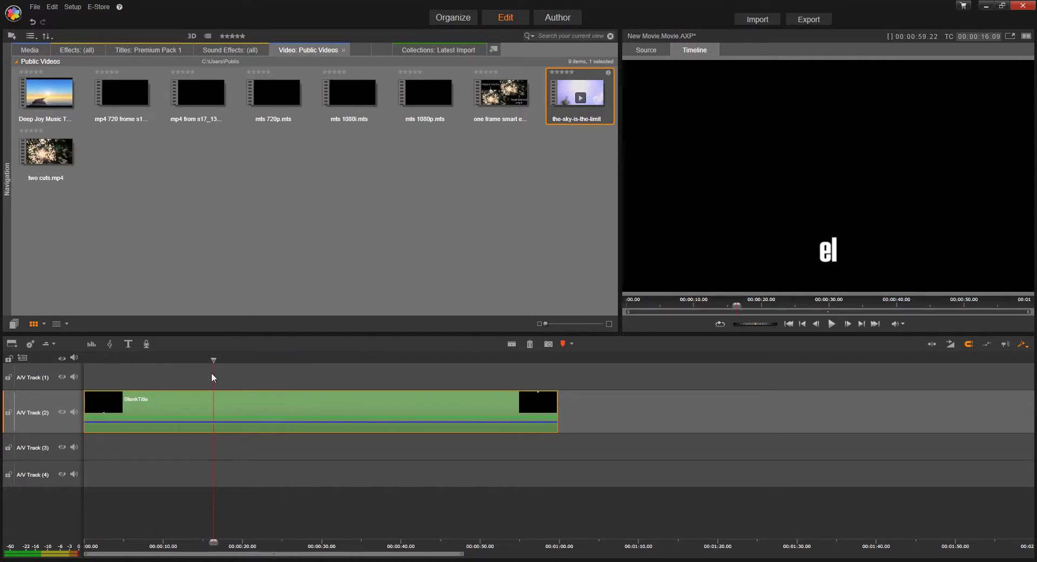
{"action": "key", "text": "ctrl+z"}
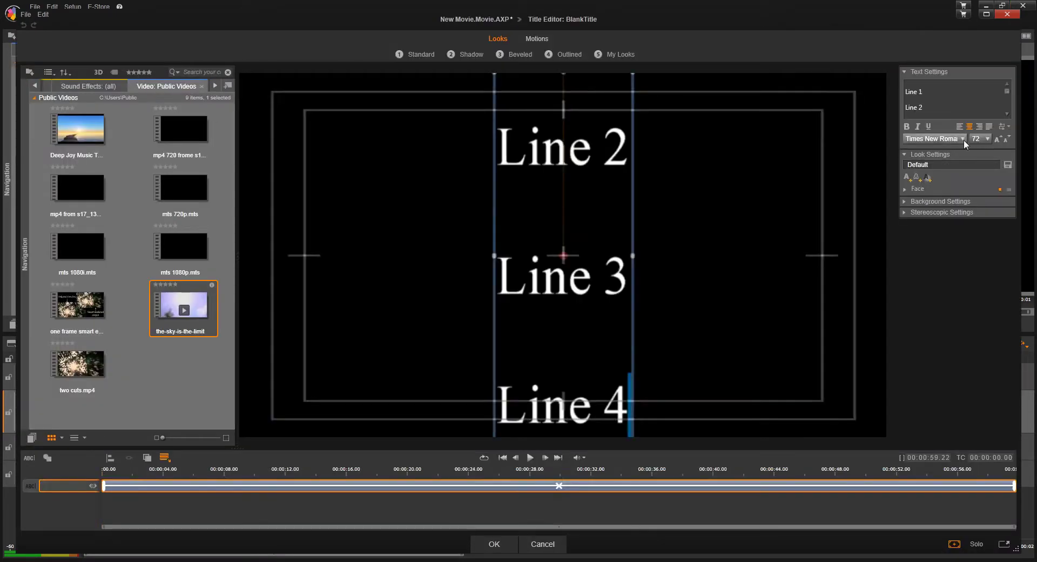
{"action": "left_click", "coordinate": [962, 139]}
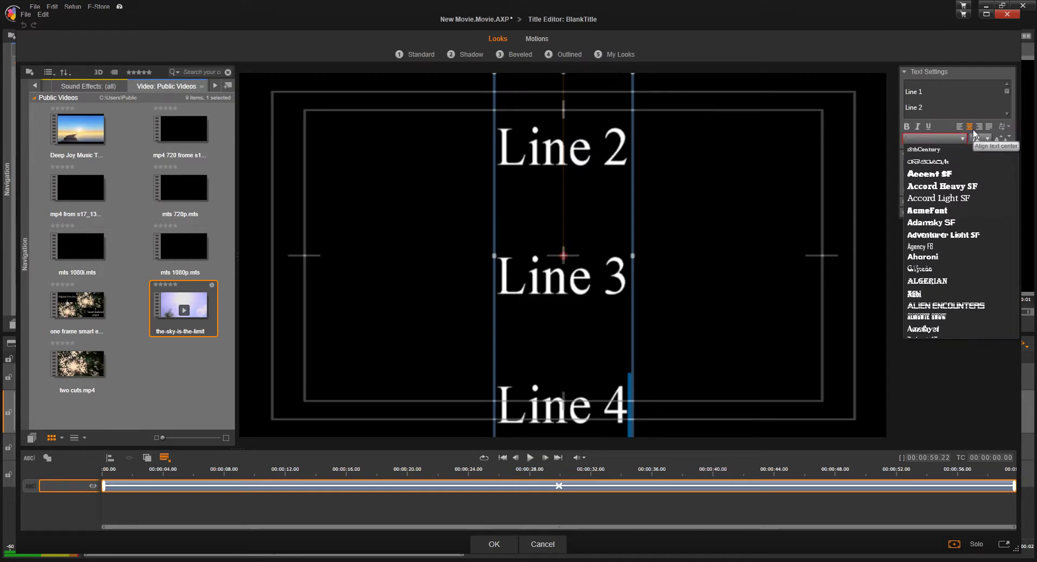
{"action": "key", "text": "Return"}
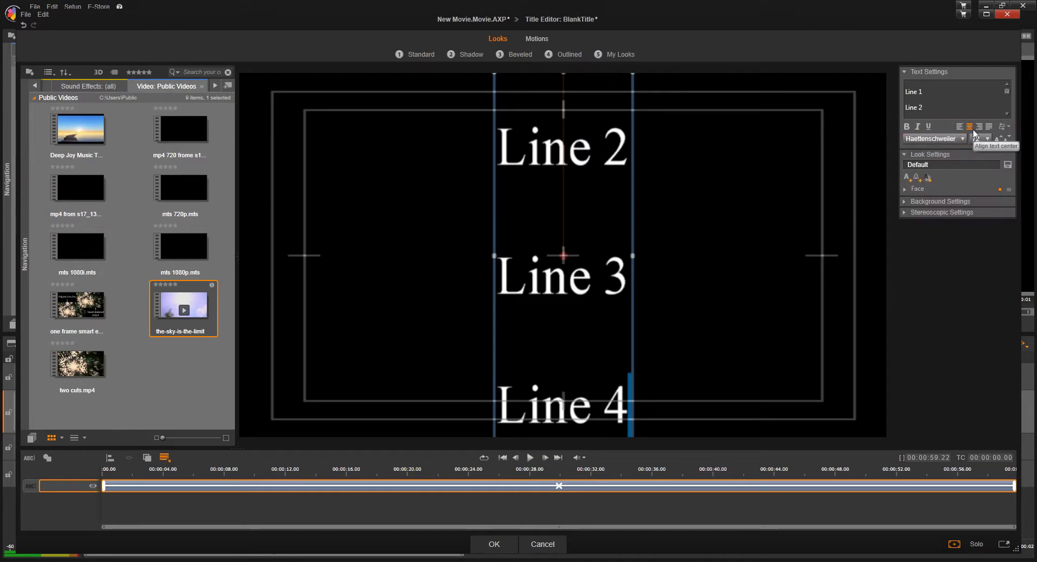
{"action": "type", "text": "e"}
{"action": "key", "text": "BackSpace"}
{"action": "type", "text": "h"}
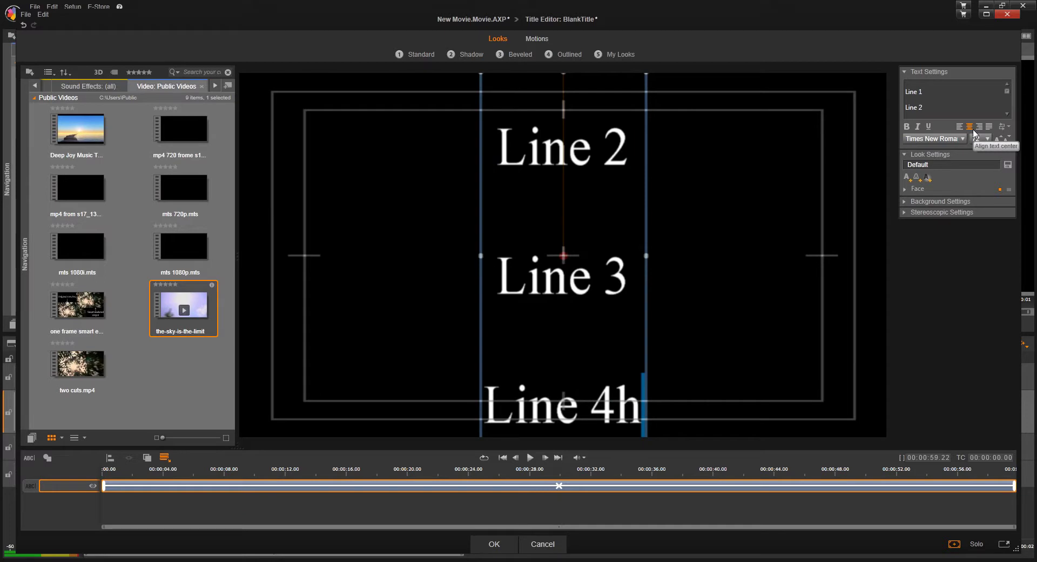
{"action": "type", "text": "ee"}
{"action": "key", "text": "ctrl+z"}
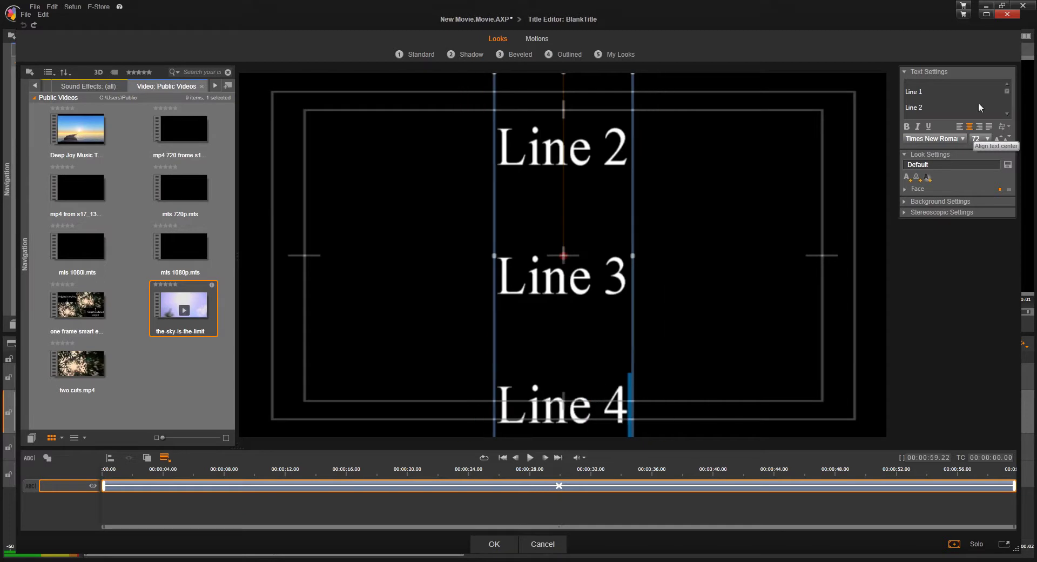
Try to set the title's font to HELTERSKELTER without selecting any text.
{"action": "left_click", "coordinate": [960, 139]}
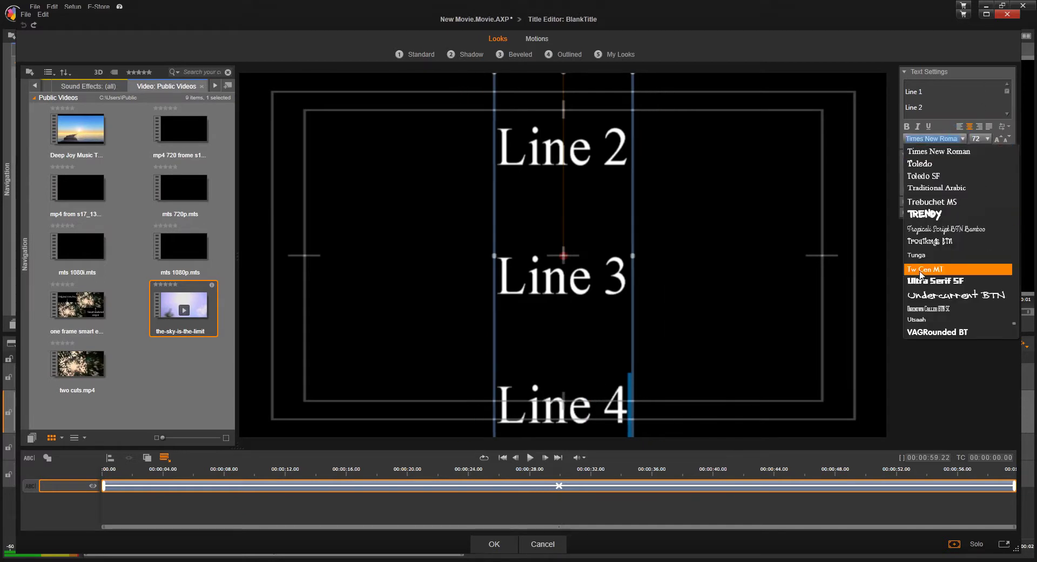
{"action": "scroll", "coordinate": [936, 176], "scroll_direction": "up", "scroll_amount": 10}
{"action": "scroll", "coordinate": [936, 175], "scroll_direction": "up", "scroll_amount": 15}
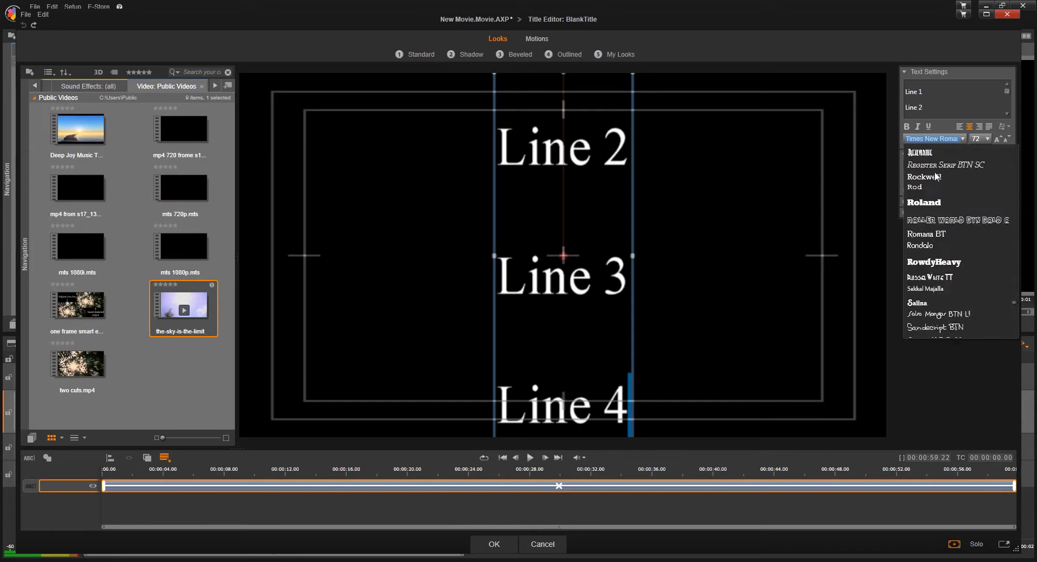
{"action": "scroll", "coordinate": [936, 176], "scroll_direction": "down", "scroll_amount": 3}
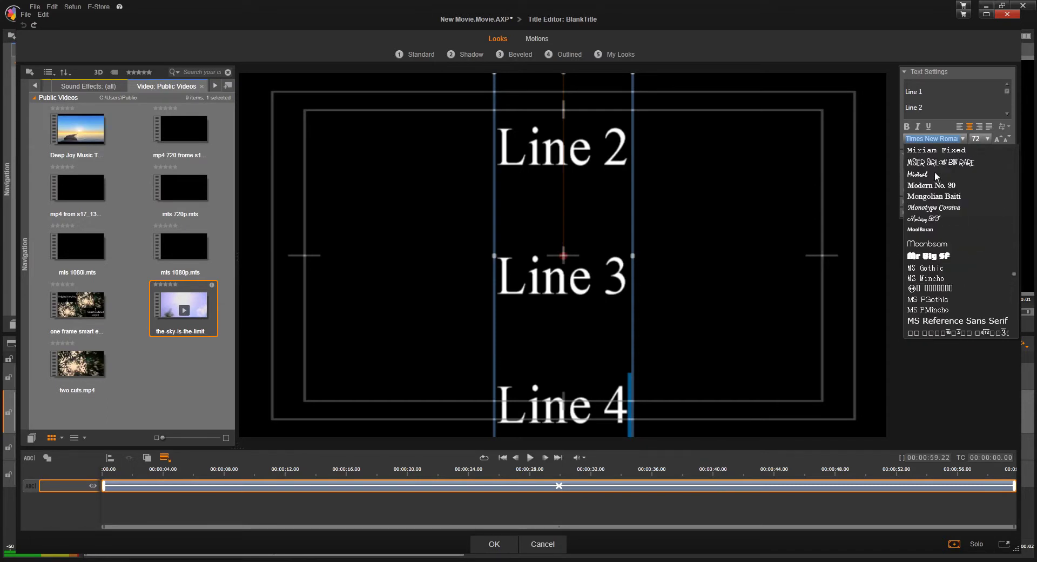
{"action": "scroll", "coordinate": [936, 176], "scroll_direction": "up", "scroll_amount": 15}
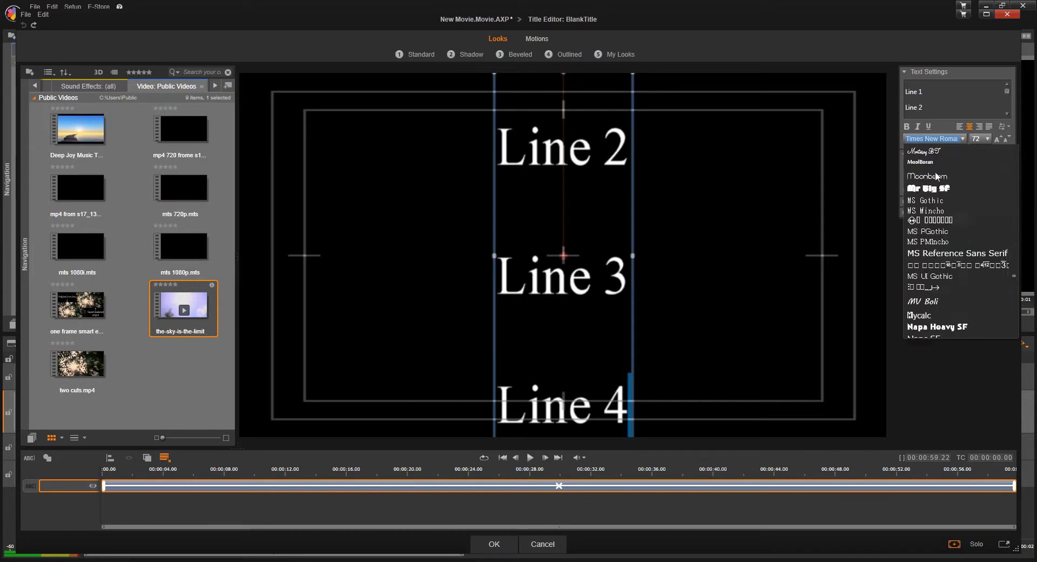
{"action": "scroll", "coordinate": [936, 176], "scroll_direction": "up", "scroll_amount": 12}
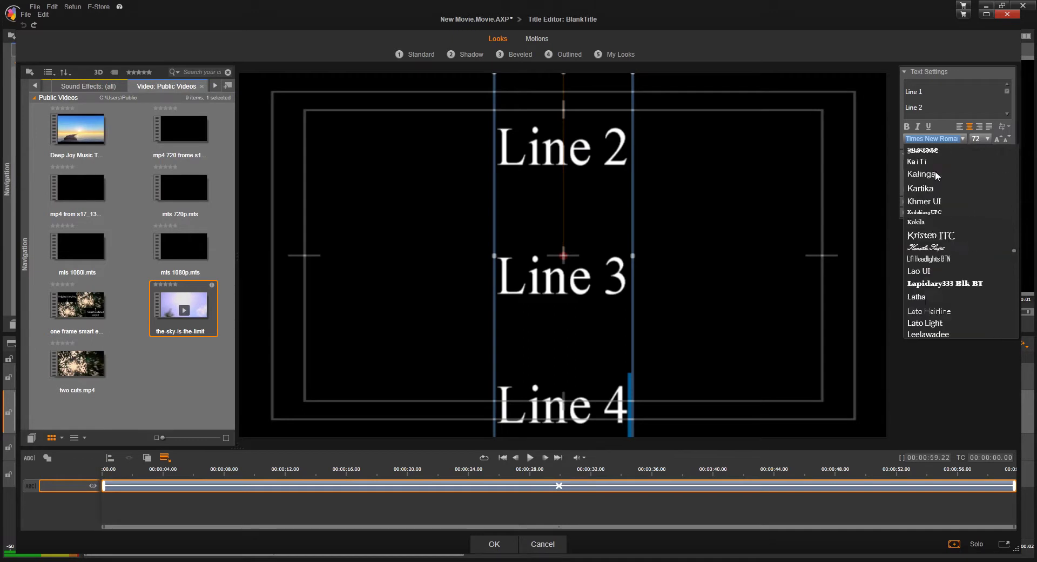
{"action": "scroll", "coordinate": [936, 174], "scroll_direction": "down", "scroll_amount": 6}
{"action": "scroll", "coordinate": [936, 175], "scroll_direction": "up", "scroll_amount": 8}
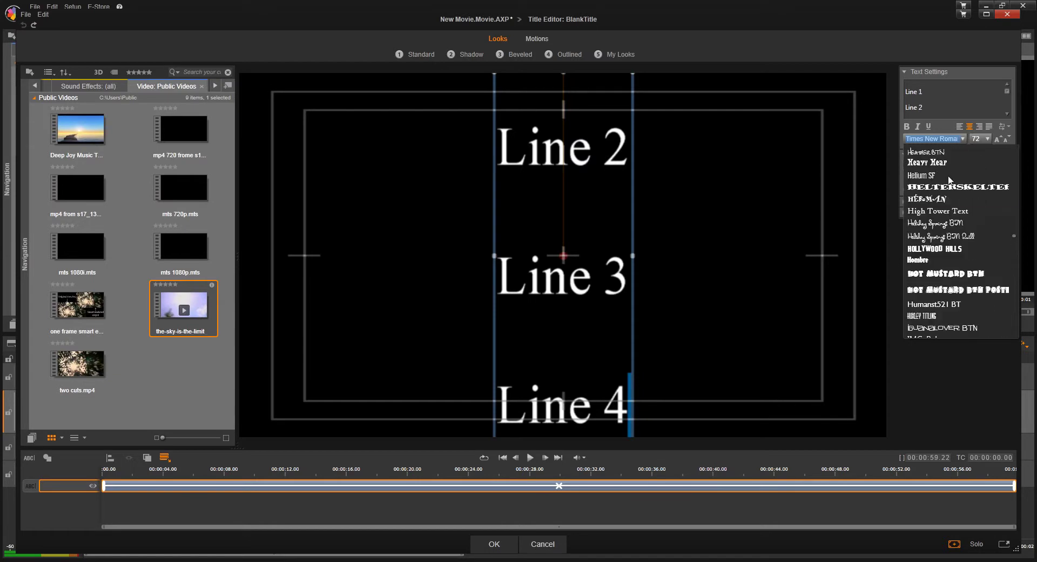
{"action": "left_click", "coordinate": [971, 193]}
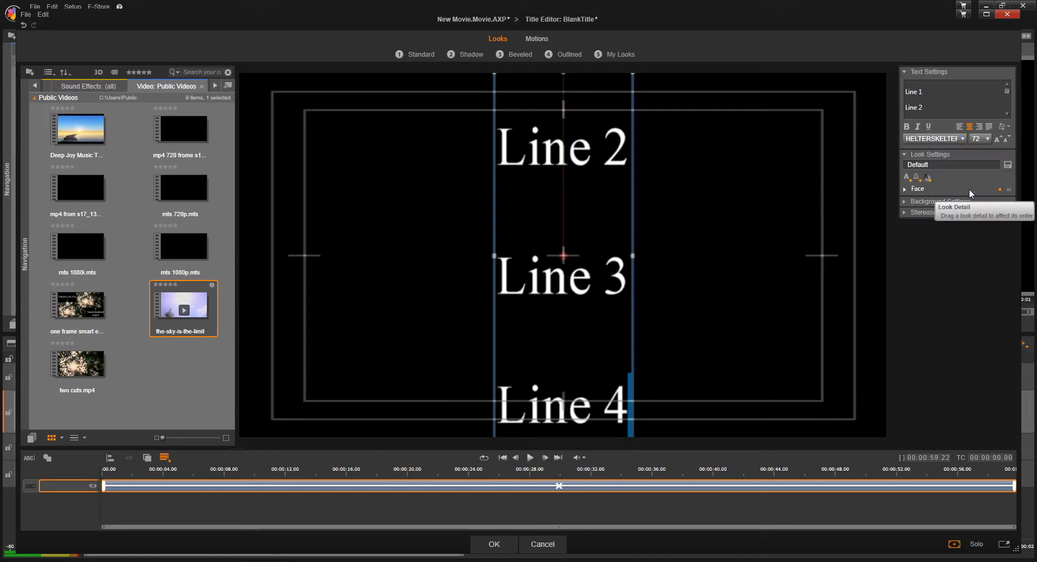
Select all the title text, set its font to HELTERSKELTER, and accept the title.
{"action": "double_click", "coordinate": [606, 148]}
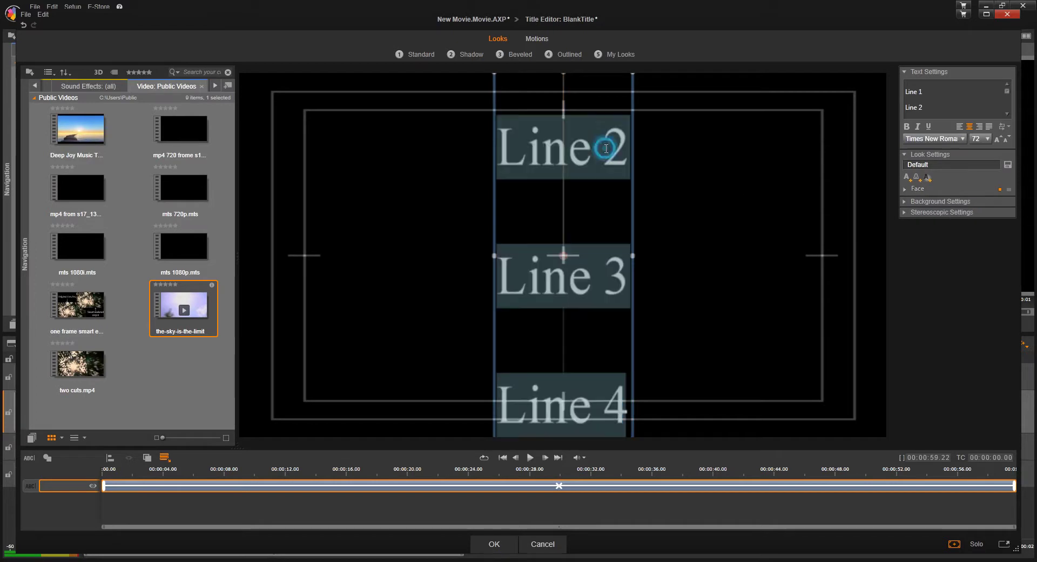
{"action": "left_click", "coordinate": [965, 140]}
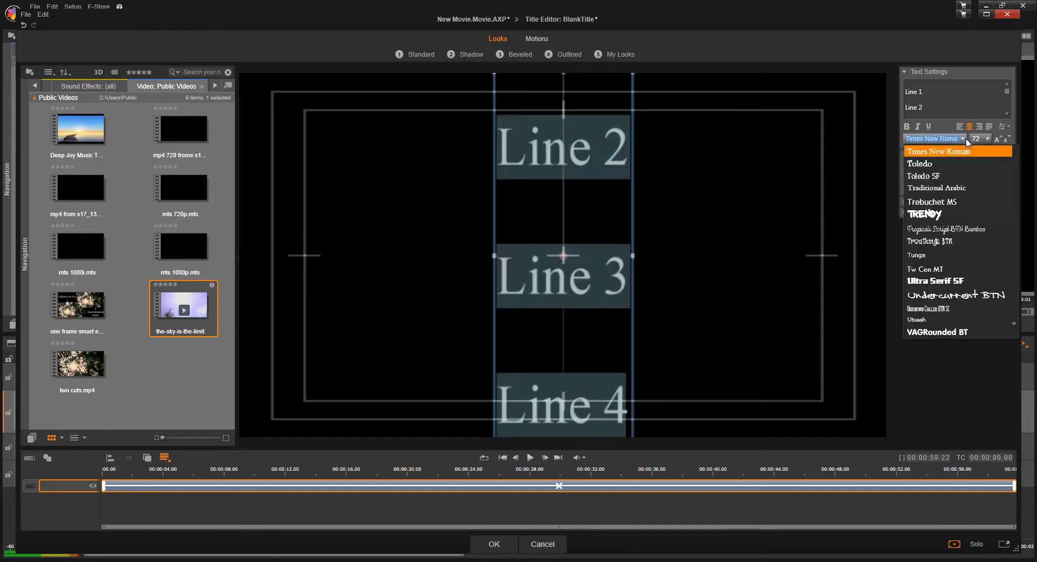
{"action": "scroll", "coordinate": [943, 188], "scroll_direction": "up", "scroll_amount": 15}
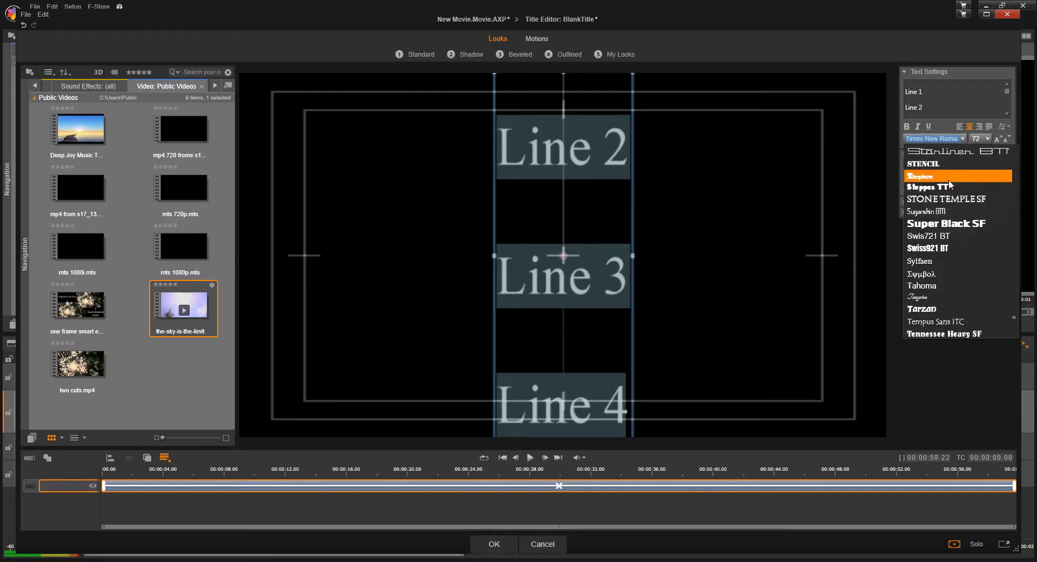
{"action": "scroll", "coordinate": [951, 185], "scroll_direction": "up", "scroll_amount": 15}
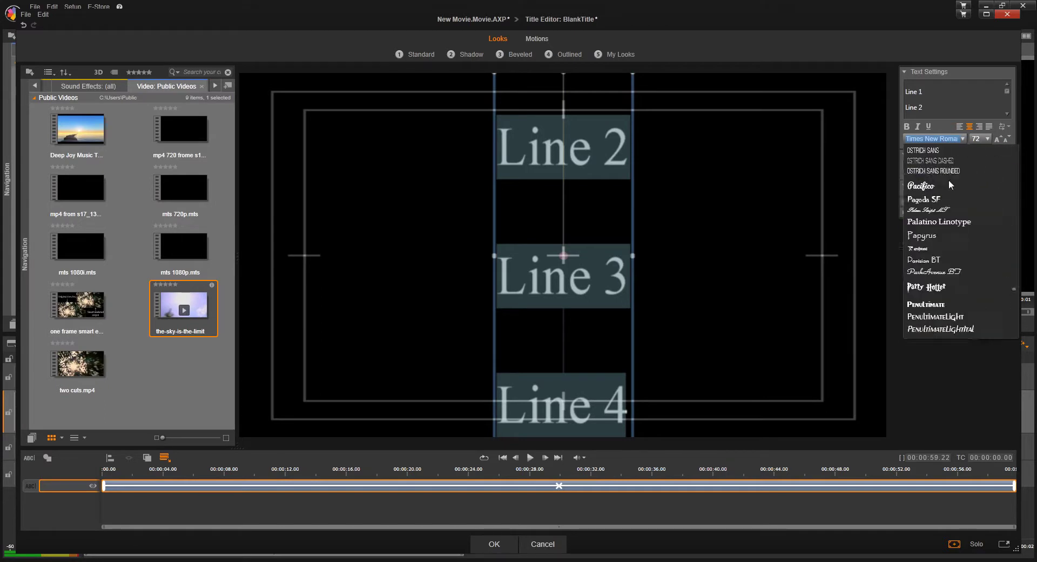
{"action": "scroll", "coordinate": [950, 186], "scroll_direction": "up", "scroll_amount": 15}
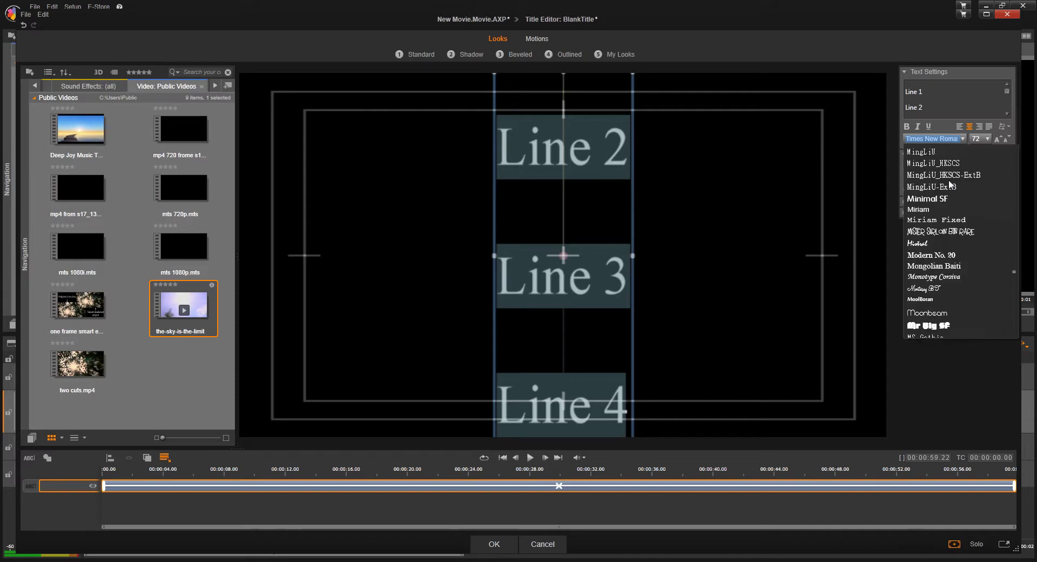
{"action": "scroll", "coordinate": [950, 185], "scroll_direction": "up", "scroll_amount": 2}
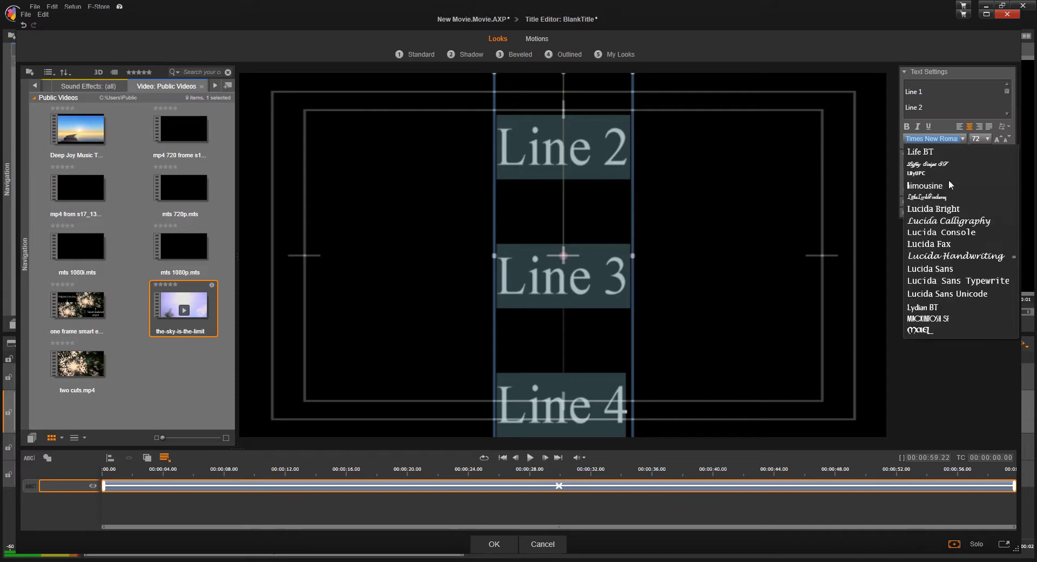
{"action": "scroll", "coordinate": [951, 184], "scroll_direction": "up", "scroll_amount": 10}
{"action": "scroll", "coordinate": [951, 183], "scroll_direction": "up", "scroll_amount": 8}
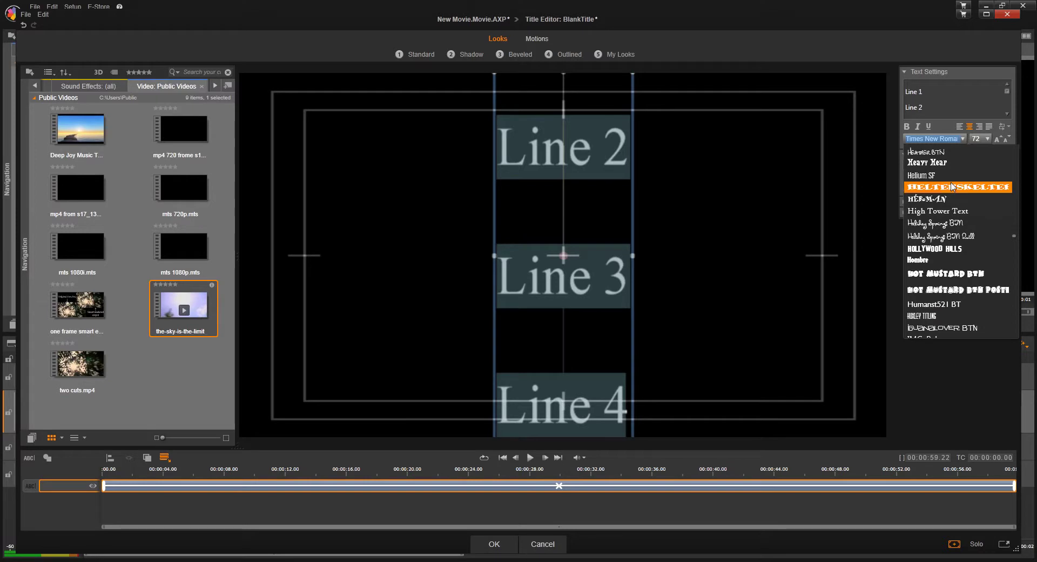
{"action": "left_click", "coordinate": [950, 186]}
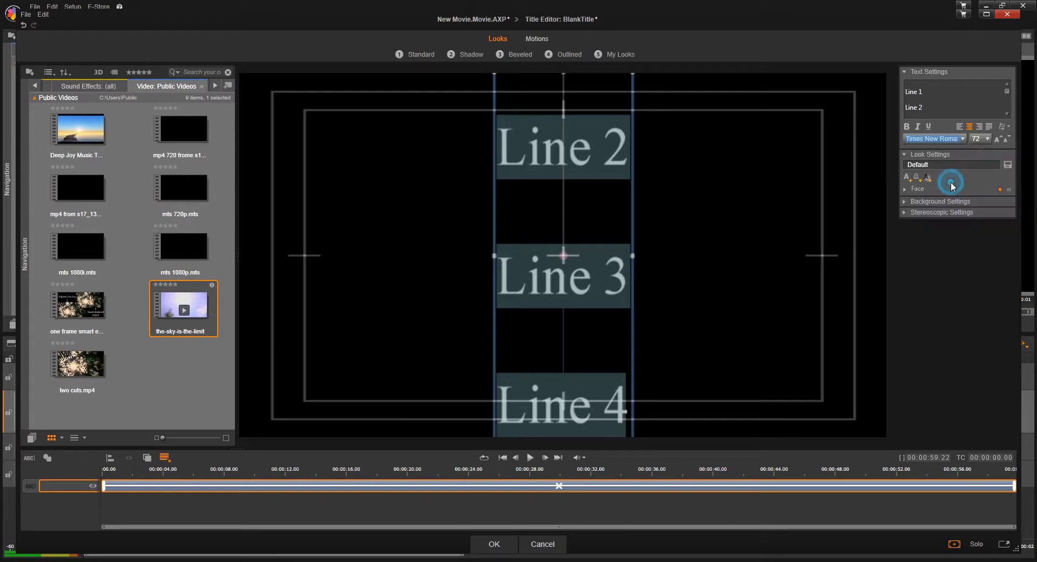
{"action": "left_click", "coordinate": [494, 544]}
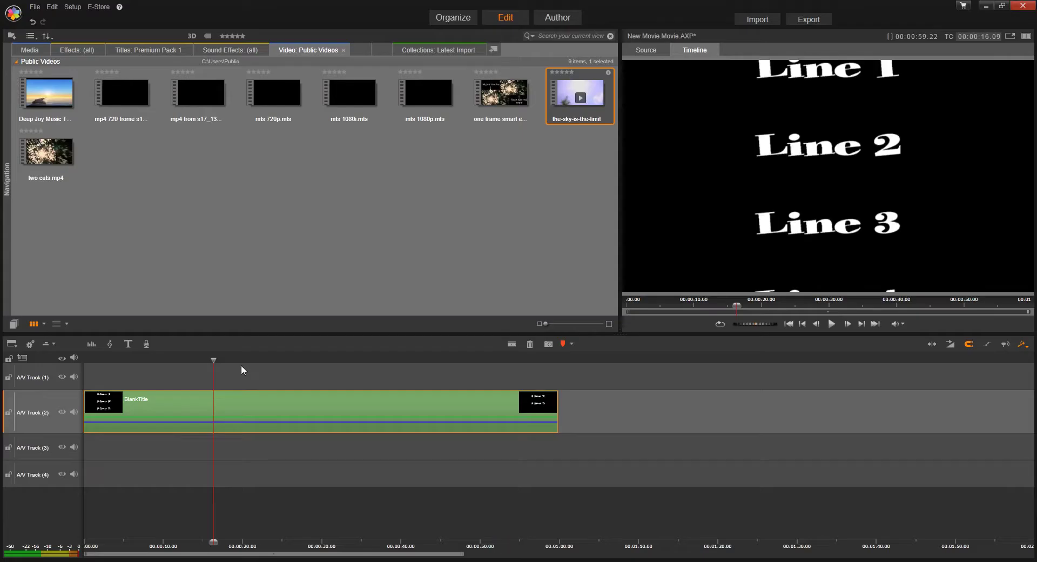
Scrub through the restyled title clip, then play it from the start and pause it partway.
{"action": "left_click_drag", "start_coordinate": [213, 361], "coordinate": [321, 367]}
{"action": "key", "text": "Home"}
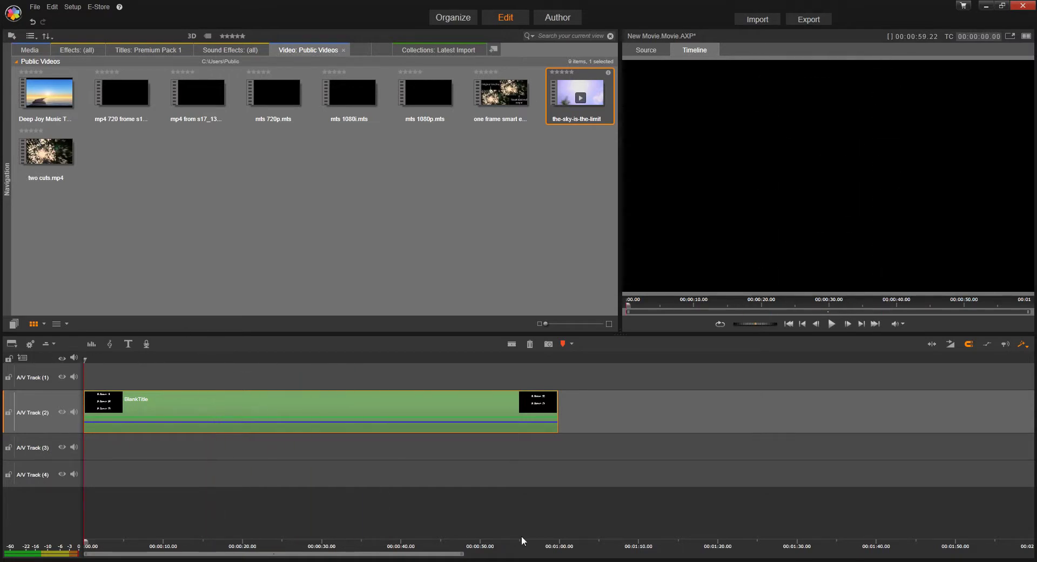
{"action": "left_click", "coordinate": [831, 324]}
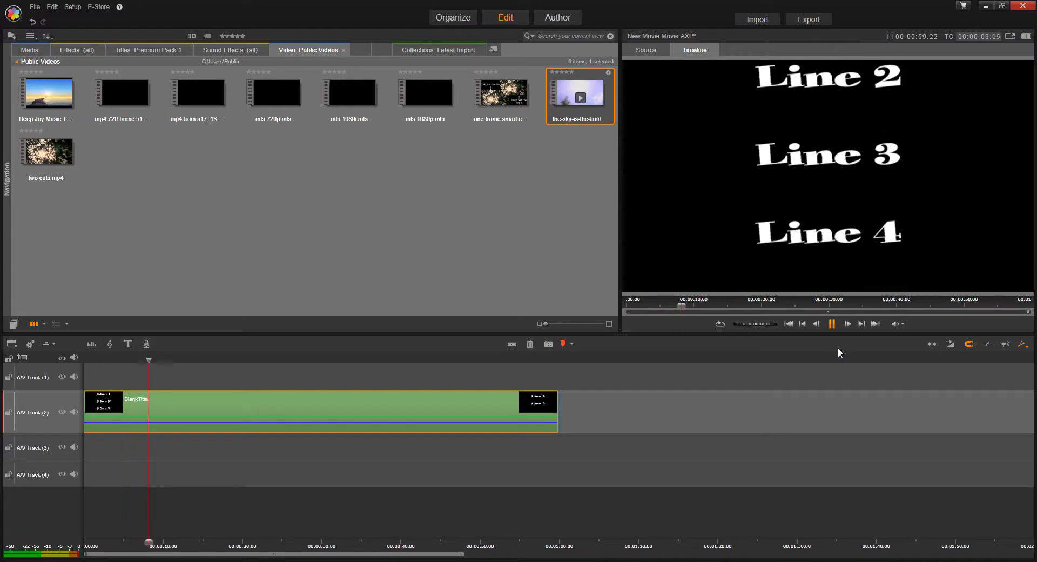
{"action": "key", "text": "space"}
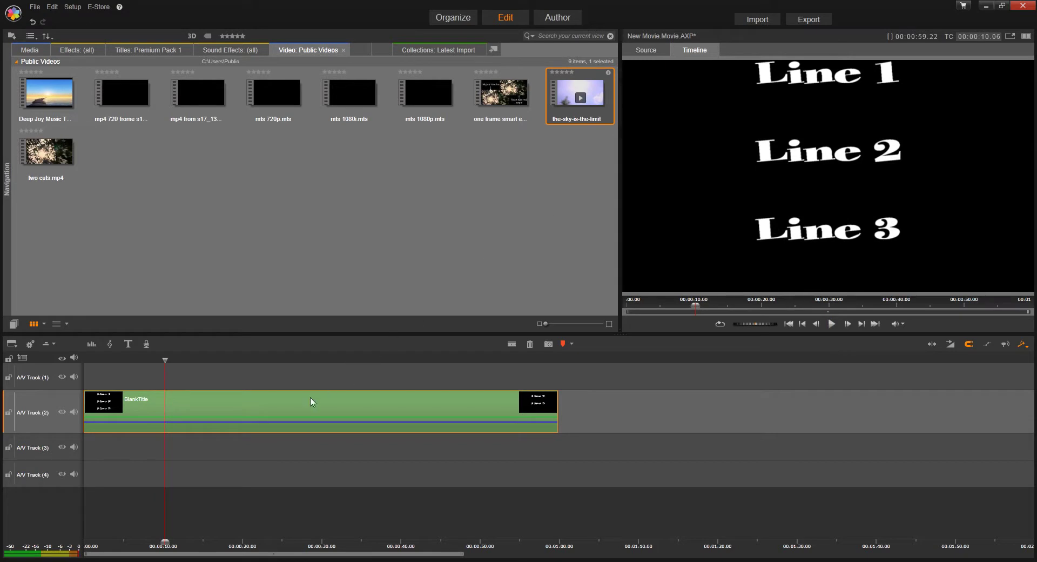
Open the BlankTitle clip for editing and apply the standard look numbered 06 to all its text.
{"action": "left_click", "coordinate": [256, 412]}
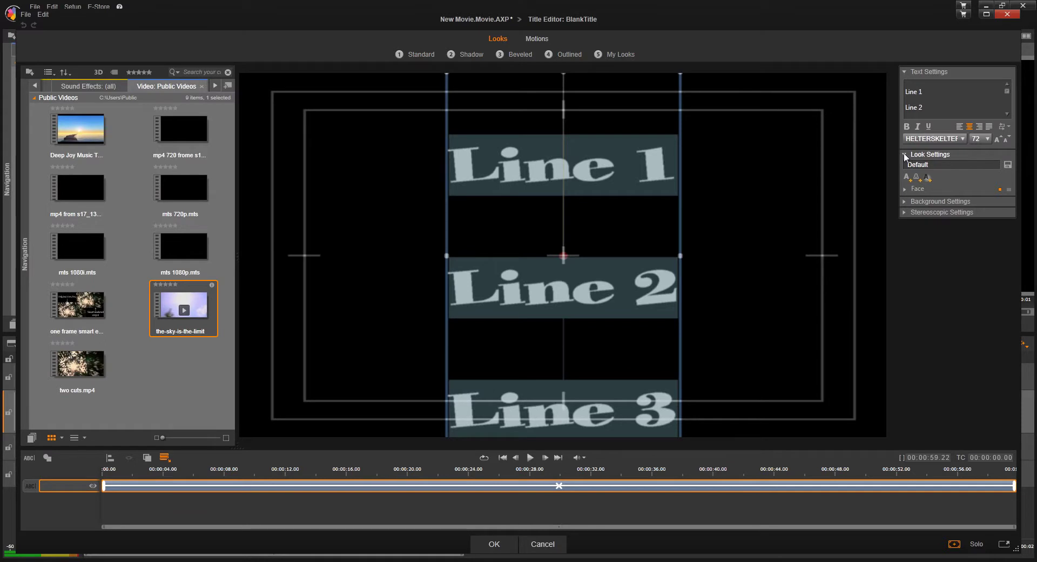
{"action": "left_click", "coordinate": [425, 56]}
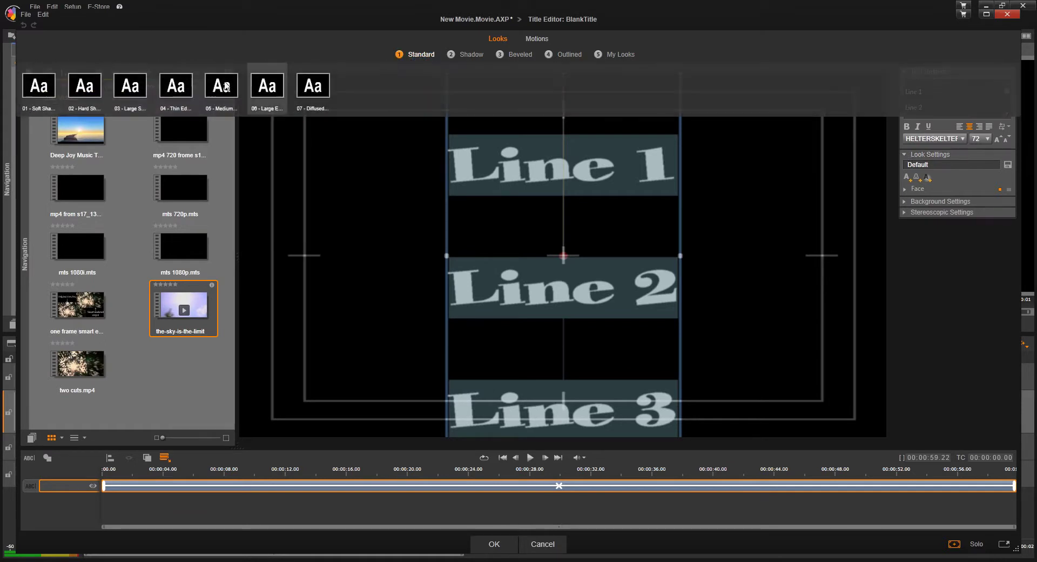
{"action": "left_click", "coordinate": [275, 92]}
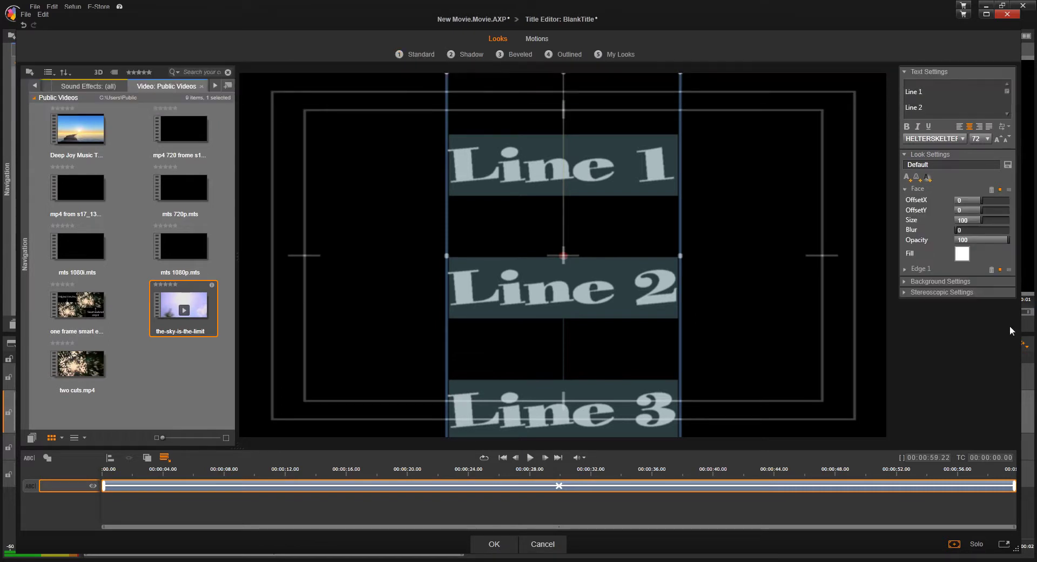
Set the text's face fill color to red (255, 0, 0), apply it, and accept the title.
{"action": "left_click", "coordinate": [965, 253]}
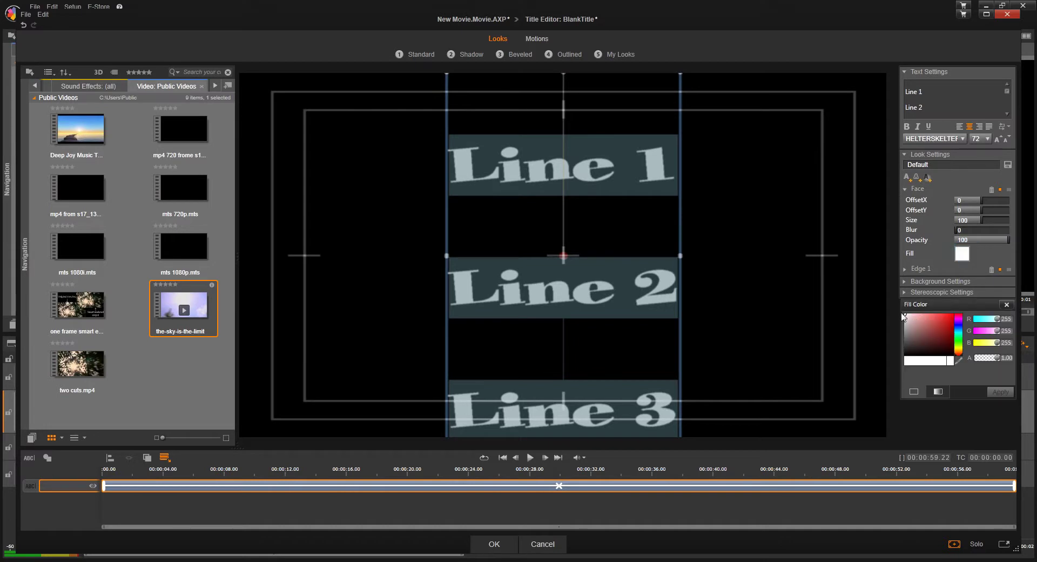
{"action": "left_click_drag", "start_coordinate": [906, 314], "coordinate": [984, 316]}
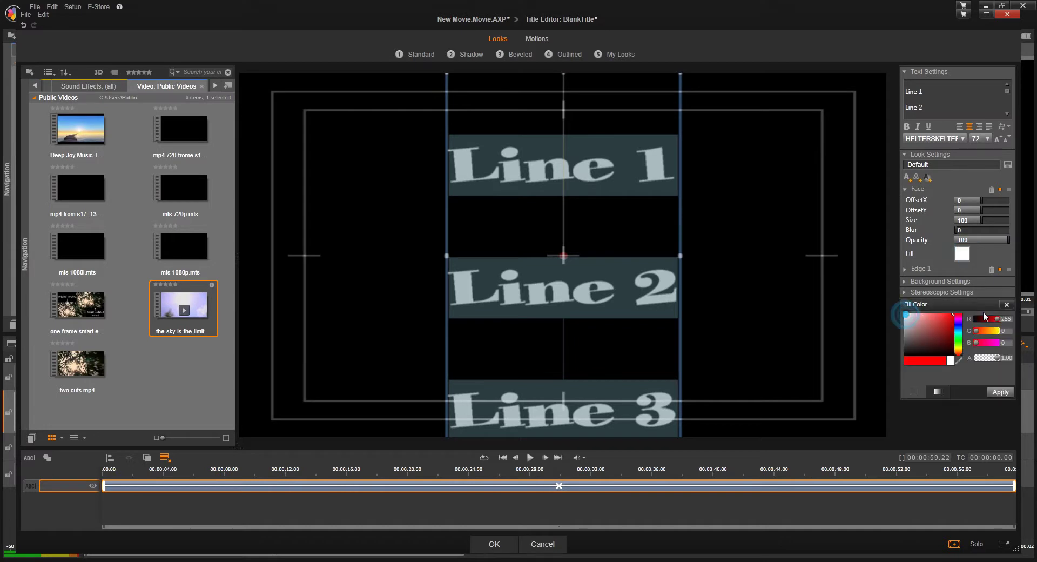
{"action": "left_click", "coordinate": [997, 391]}
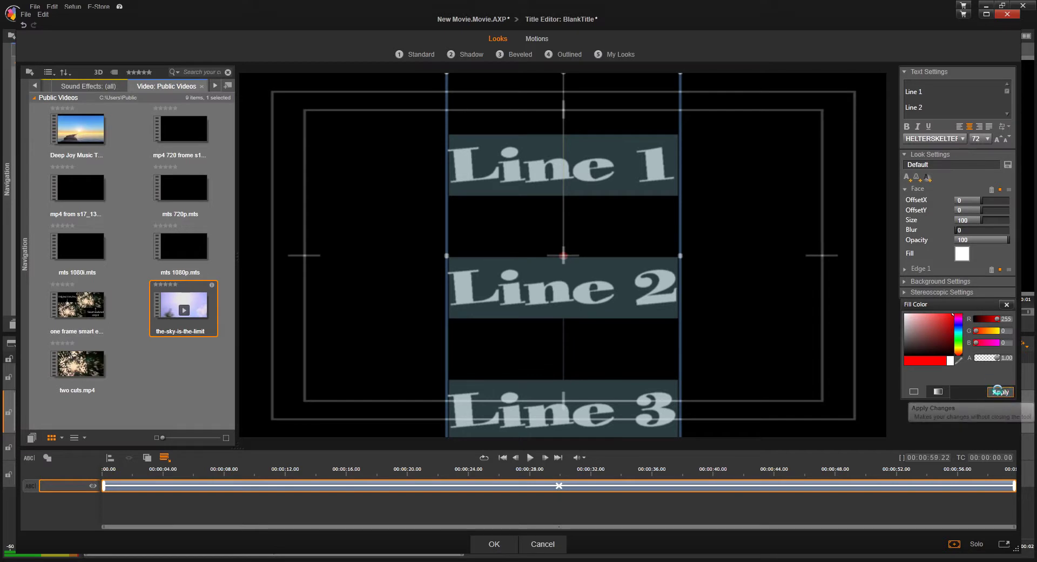
{"action": "left_click", "coordinate": [495, 544]}
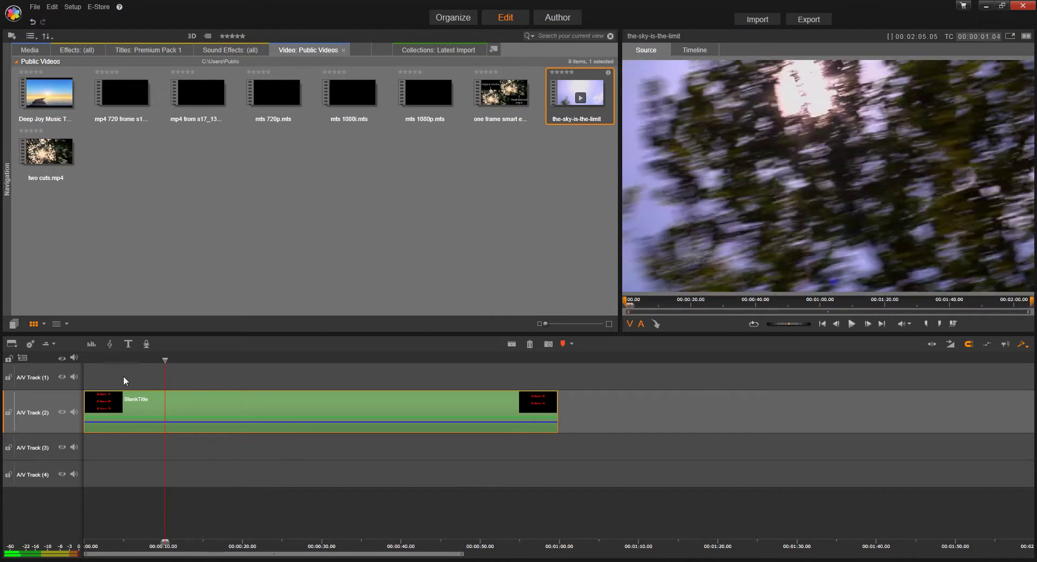
Preview the red title in the timeline player, restart it from the beginning, and pause partway.
{"action": "left_click", "coordinate": [695, 49]}
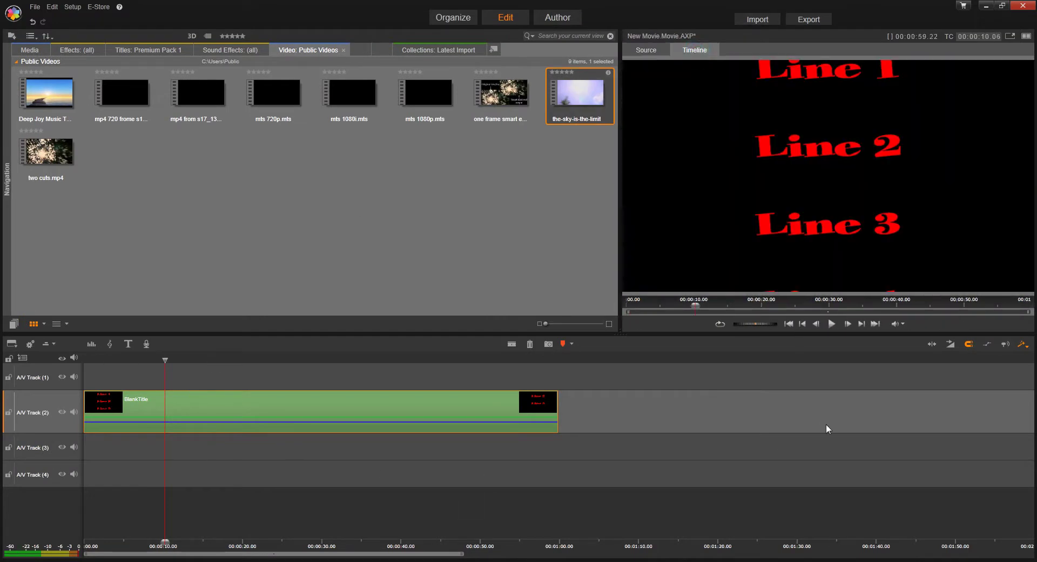
{"action": "key", "text": "space"}
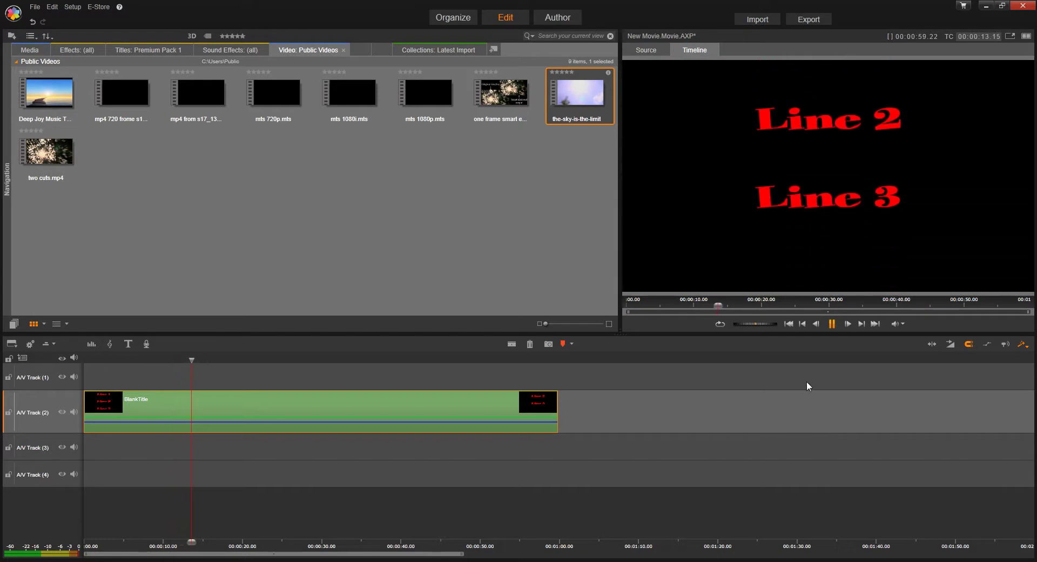
{"action": "key", "text": "Home"}
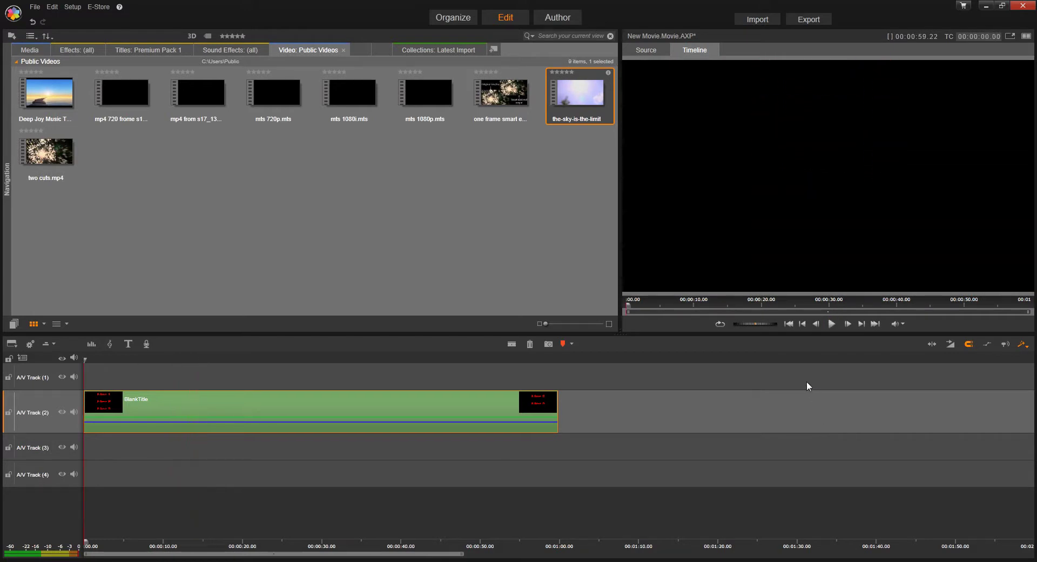
{"action": "key", "text": "space"}
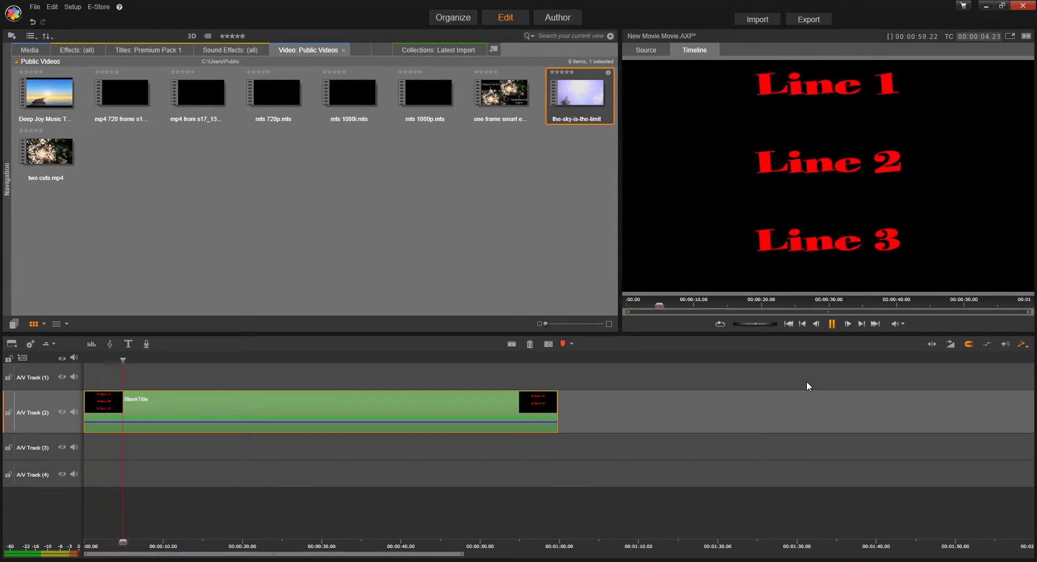
{"action": "key", "text": "space"}
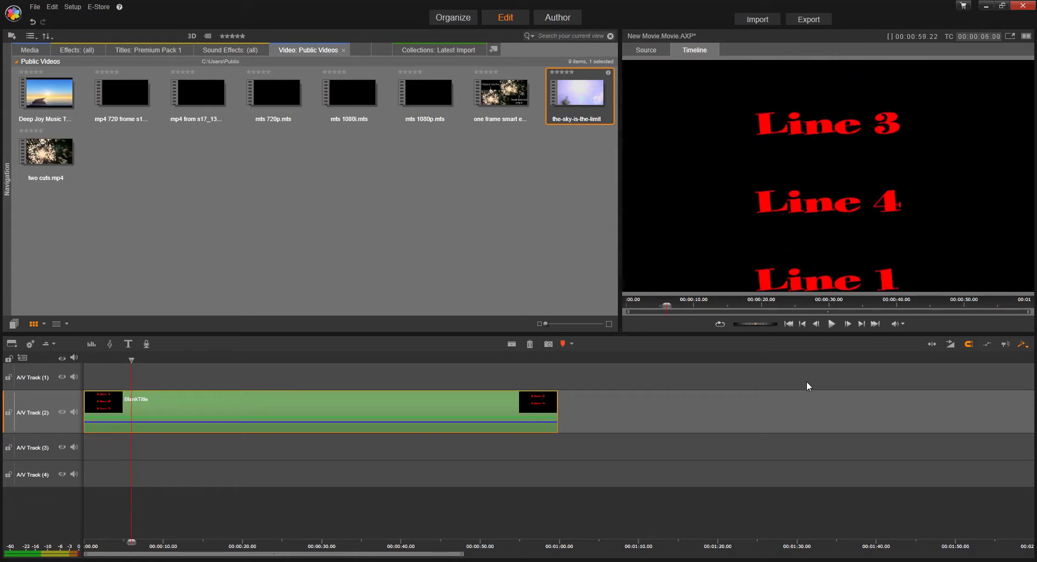
Advance the paused title frame by frame and examine how its lines move between frames.
{"action": "key", "text": "Right"}
{"action": "key", "text": "Right"}
{"action": "key", "text": "Right"}
{"action": "key", "text": "Right"}
{"action": "key", "text": "Right"}
{"action": "key", "text": "Right"}
{"action": "key", "text": "Right"}
{"action": "key", "text": "Right"}
{"action": "key", "text": "Right"}
{"action": "key", "text": "Right"}
{"action": "key", "text": "Right"}
{"action": "key", "text": "Right"}
{"action": "key", "text": "Right"}
{"action": "key", "text": "Right"}
{"action": "key", "text": "Right"}
{"action": "key", "text": "Right"}
{"action": "key", "text": "Right"}
{"action": "key", "text": "Right"}
{"action": "key", "text": "Right"}
{"action": "key", "text": "Right"}
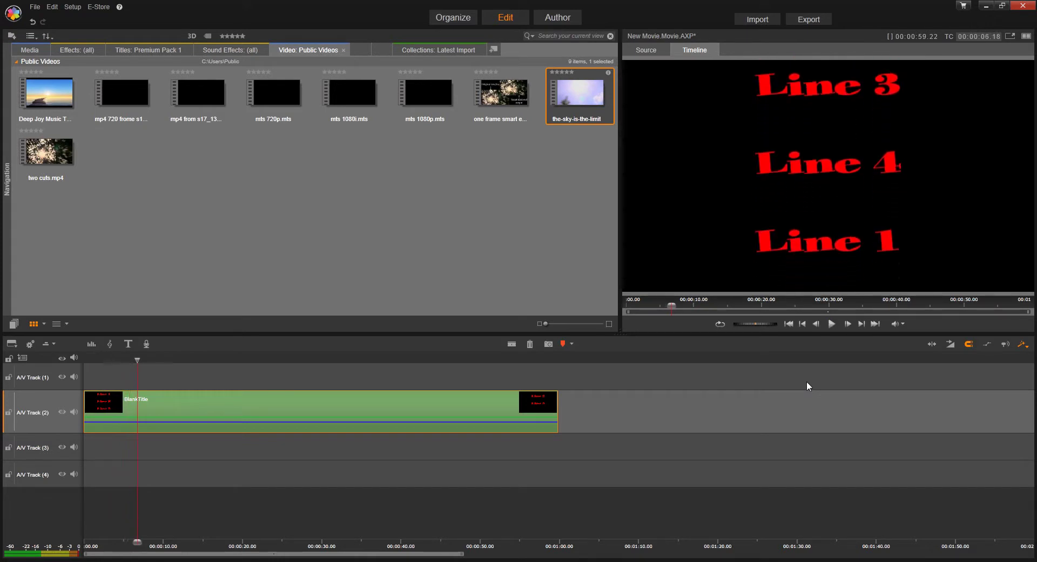
{"action": "key", "text": "Right"}
{"action": "key", "text": "Right"}
{"action": "key", "text": "Right"}
{"action": "key", "text": "Right"}
{"action": "key", "text": "Right"}
{"action": "key", "text": "Right"}
{"action": "key", "text": "Right"}
{"action": "key", "text": "Right"}
{"action": "key", "text": "Right"}
{"action": "key", "text": "Right"}
{"action": "key", "text": "Right"}
{"action": "key", "text": "Right"}
{"action": "key", "text": "Right"}
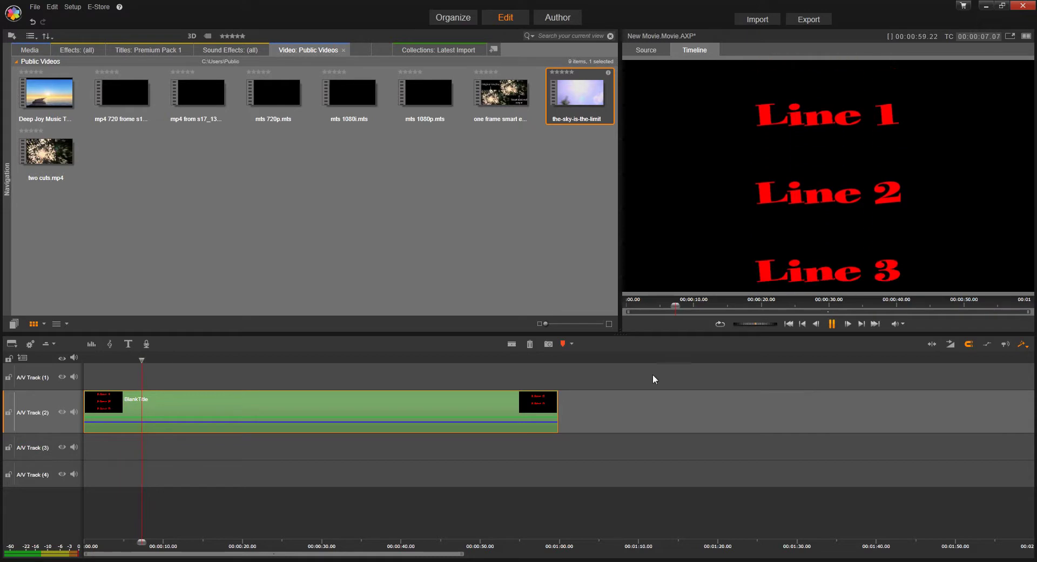
Place the the-sky-is-the-limit video at the start of A/V Track (3) and trim its end to match the title's end.
{"action": "left_click_drag", "start_coordinate": [579, 93], "coordinate": [91, 441]}
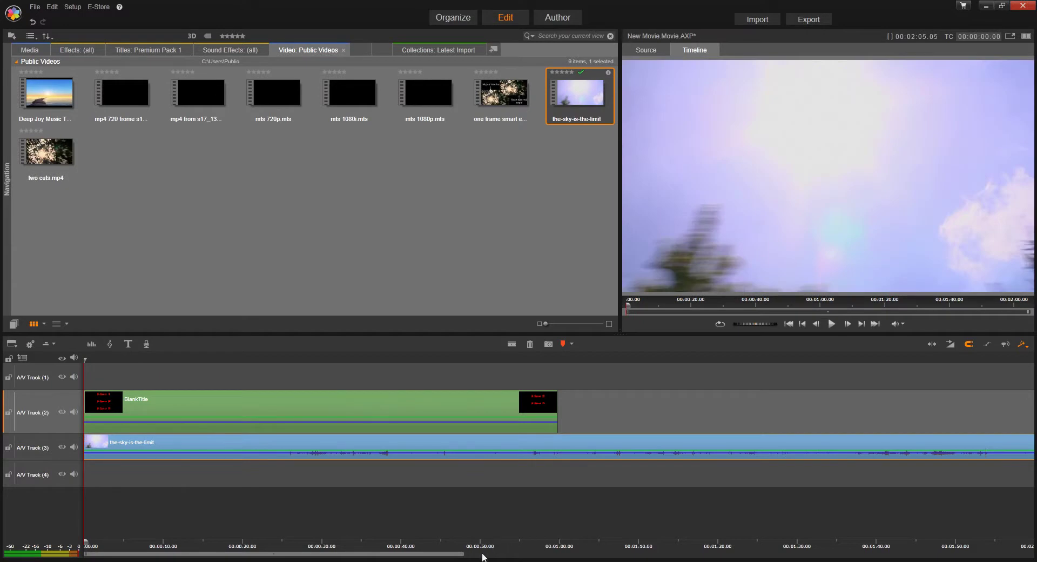
{"action": "left_click_drag", "start_coordinate": [464, 554], "coordinate": [713, 554]}
{"action": "left_click", "coordinate": [681, 446]}
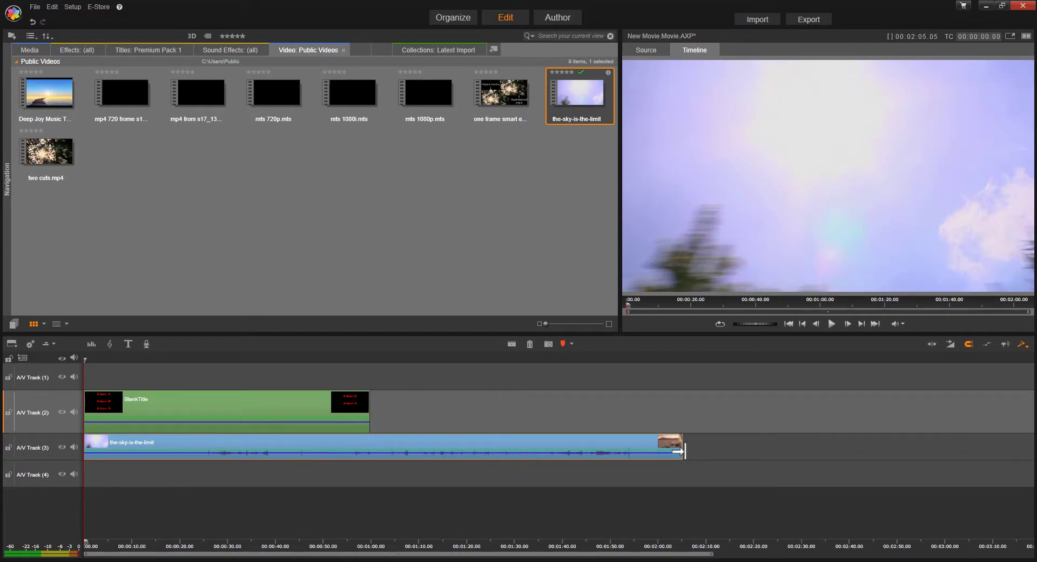
{"action": "left_click_drag", "start_coordinate": [506, 446], "coordinate": [370, 448]}
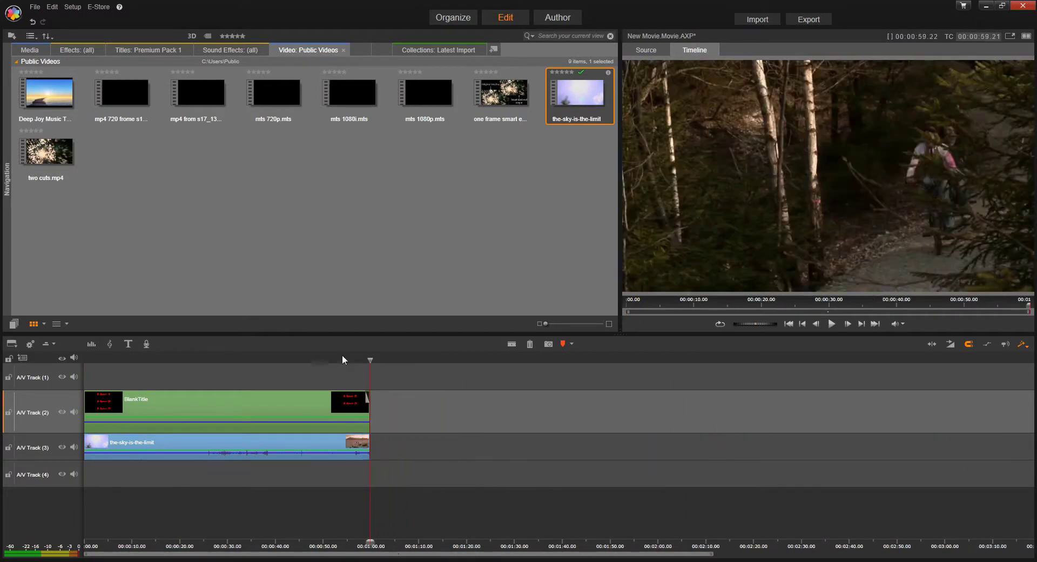
Play the title over the sky video from the start and pause after about 7 seconds.
{"action": "key", "text": "Home"}
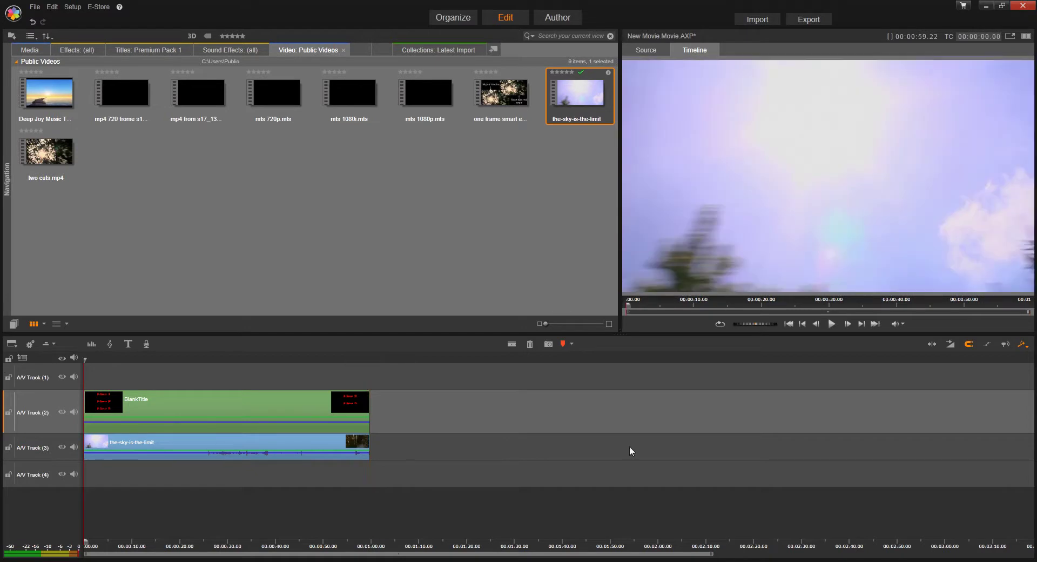
{"action": "key", "text": "space"}
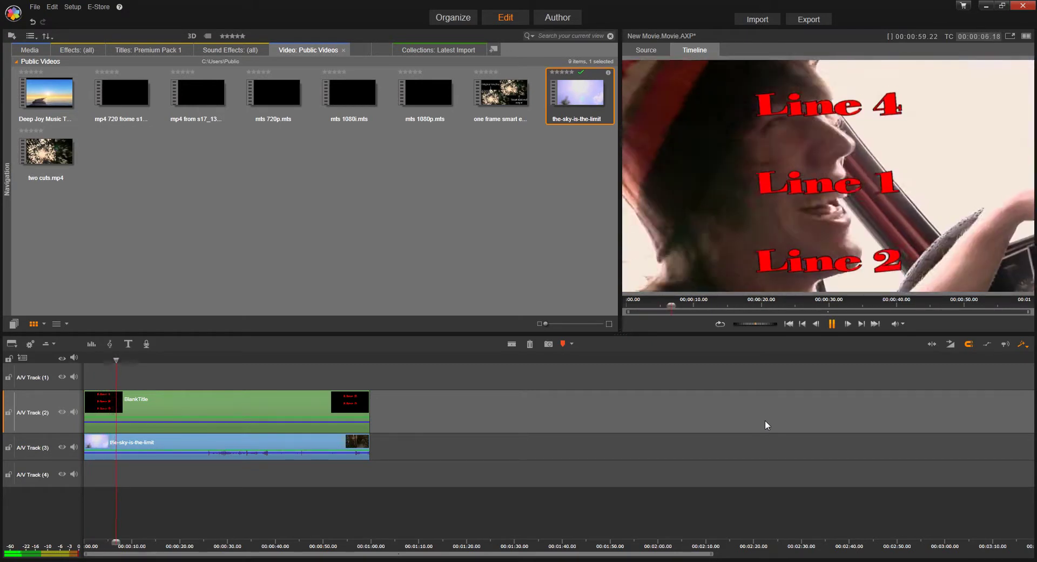
{"action": "key", "text": "space"}
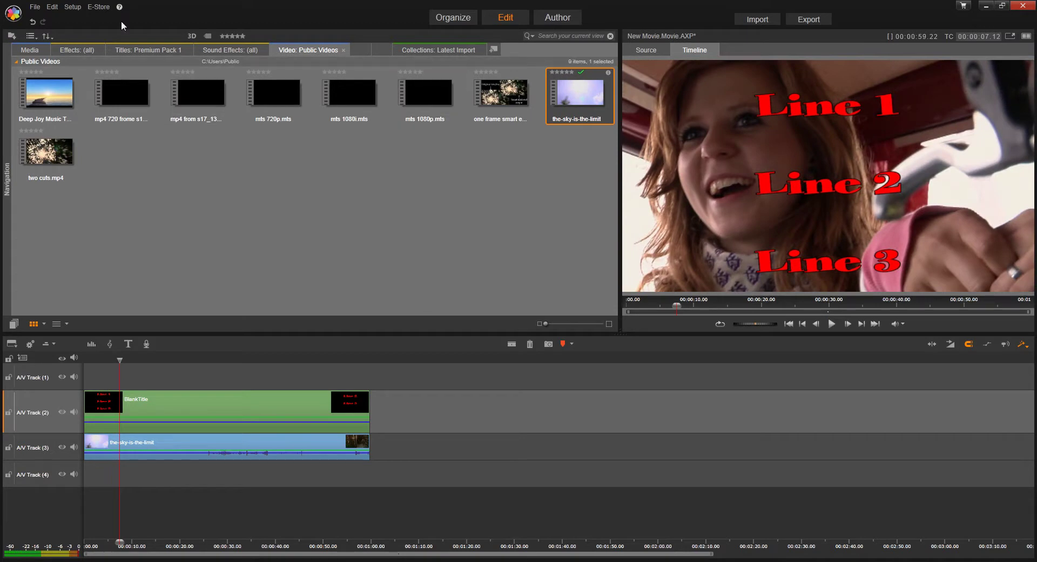
Set the preview's playback optimization threshold to 77 and accept the settings.
{"action": "left_click", "coordinate": [72, 7]}
{"action": "left_click", "coordinate": [76, 18]}
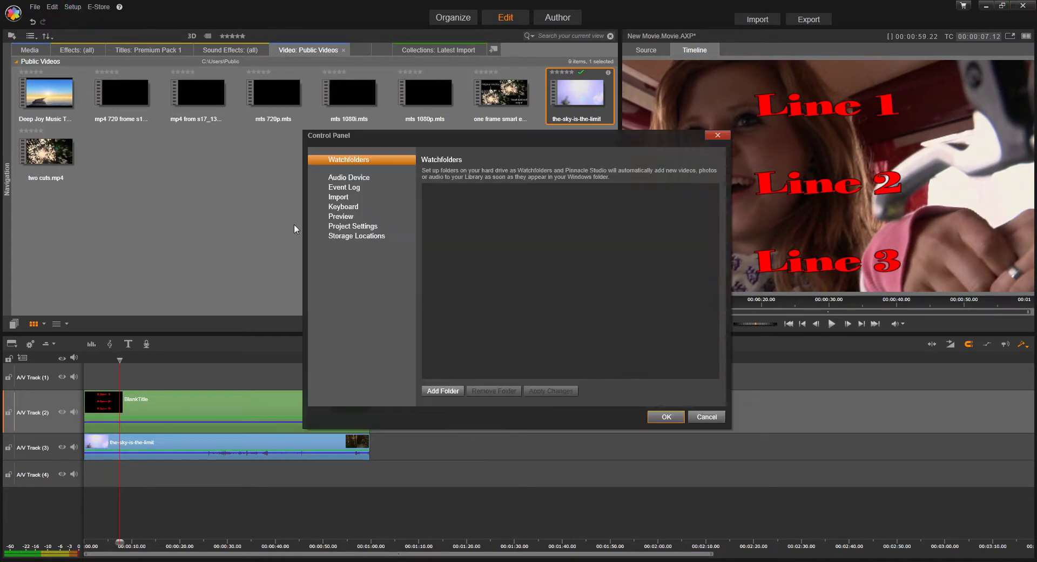
{"action": "left_click", "coordinate": [346, 216]}
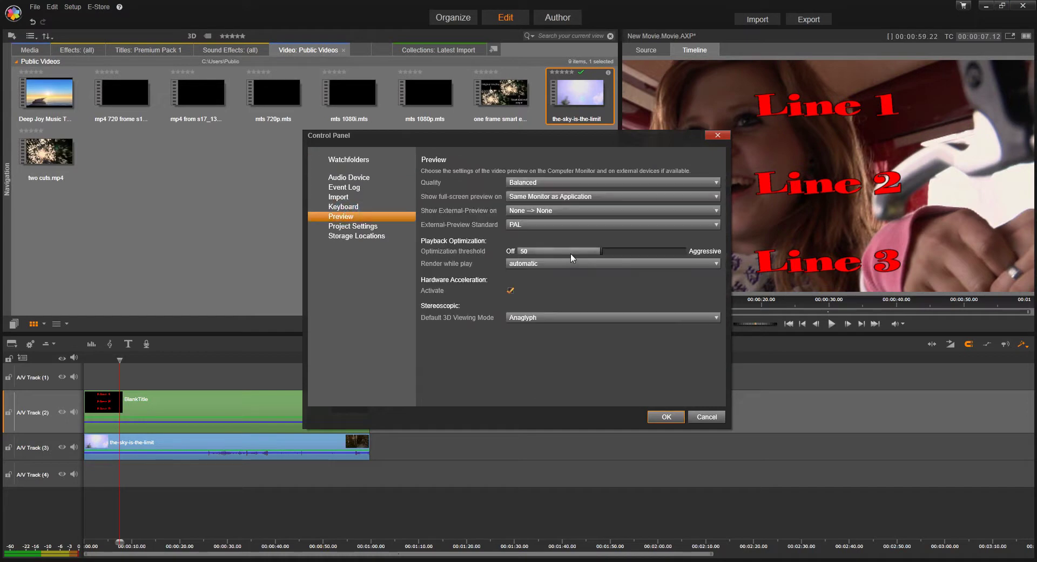
{"action": "left_click_drag", "start_coordinate": [603, 251], "coordinate": [648, 264]}
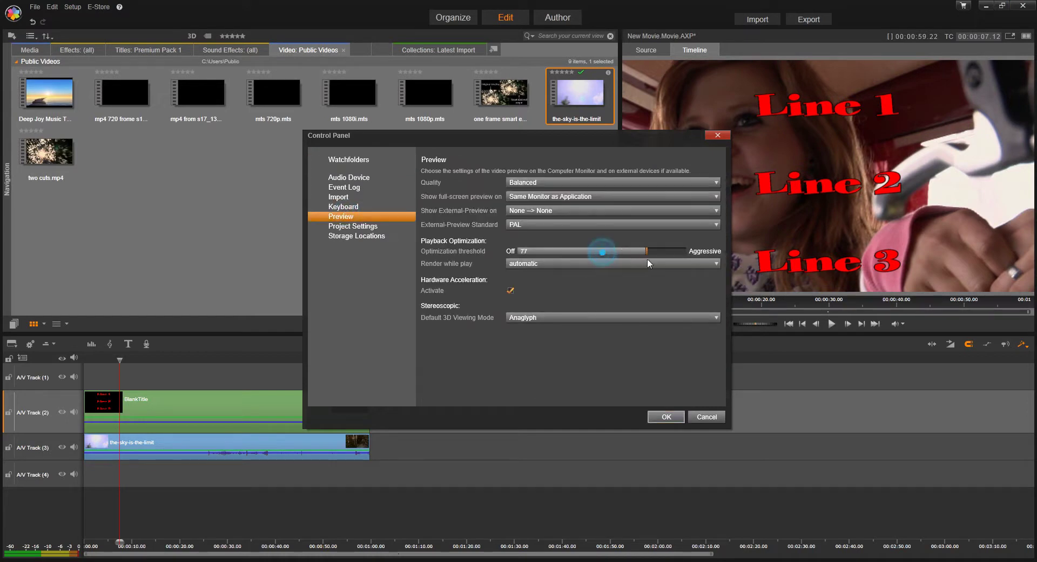
{"action": "left_click", "coordinate": [648, 263]}
{"action": "left_click", "coordinate": [660, 416]}
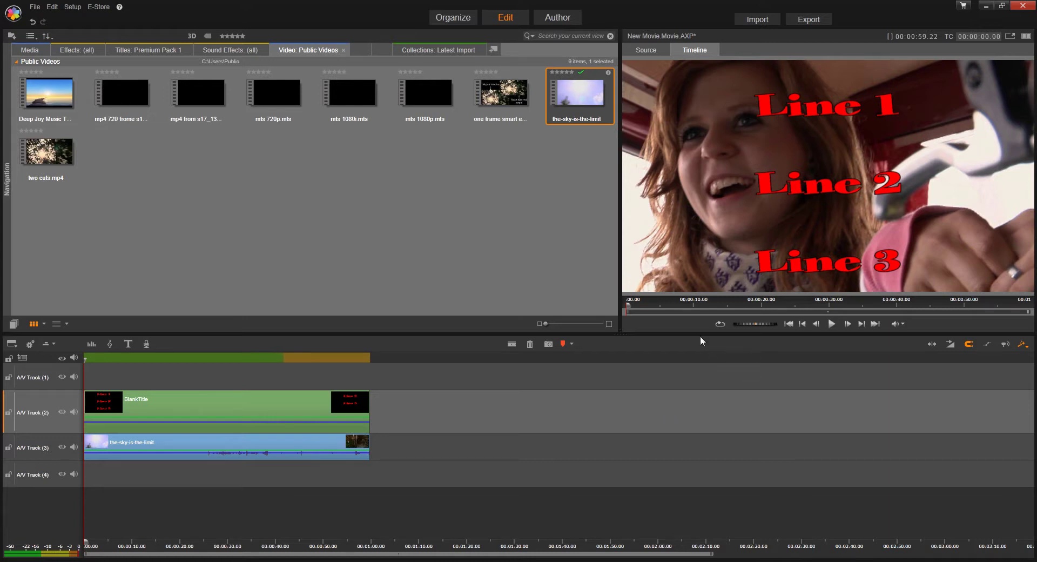
Scrub the movie to about 32 seconds, play the rendered section for a few seconds, and pause.
{"action": "left_click_drag", "start_coordinate": [644, 315], "coordinate": [847, 312]}
{"action": "left_click", "coordinate": [848, 312]}
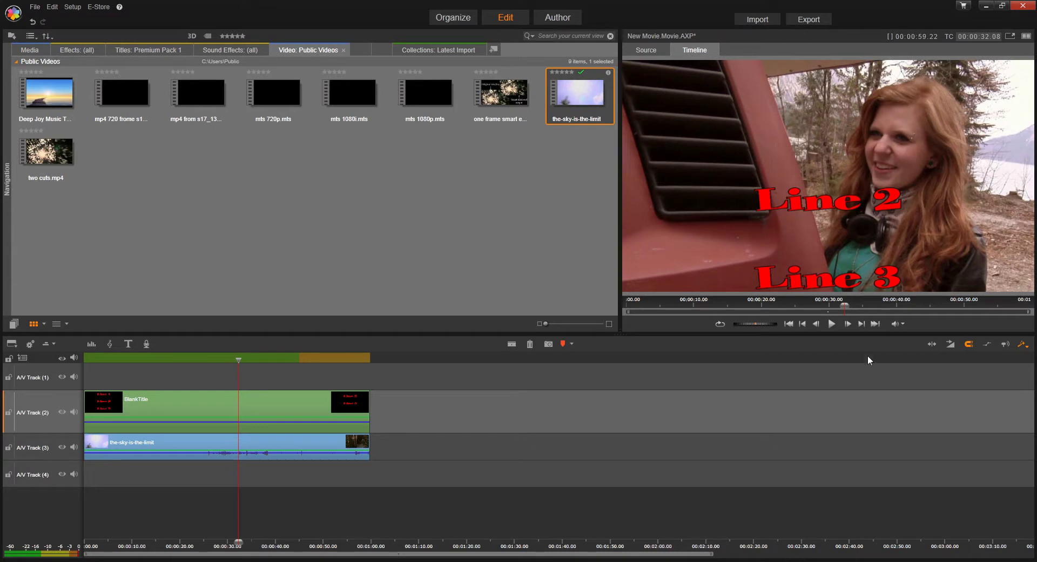
{"action": "left_click", "coordinate": [831, 324]}
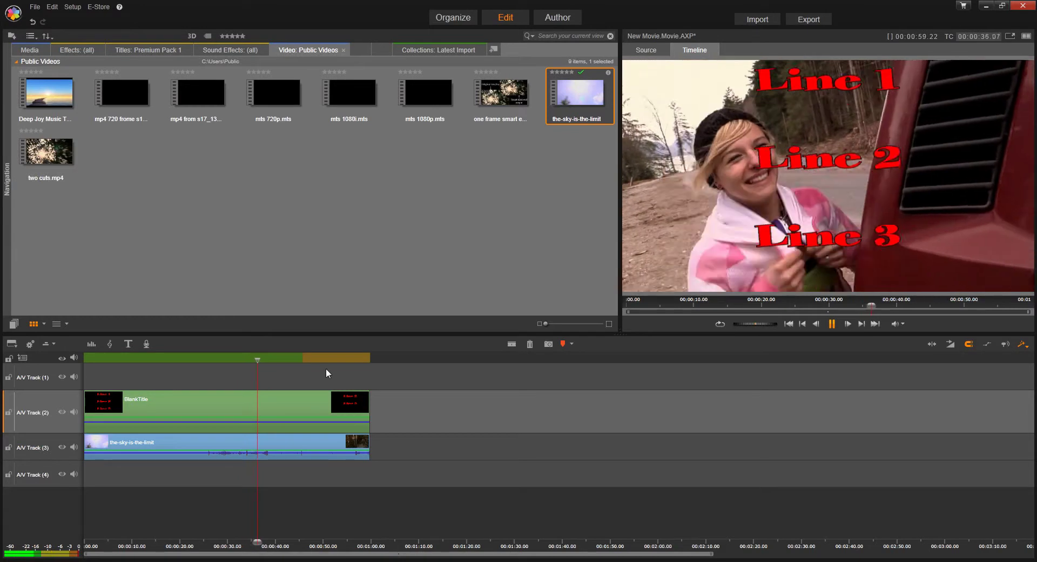
{"action": "left_click", "coordinate": [834, 323]}
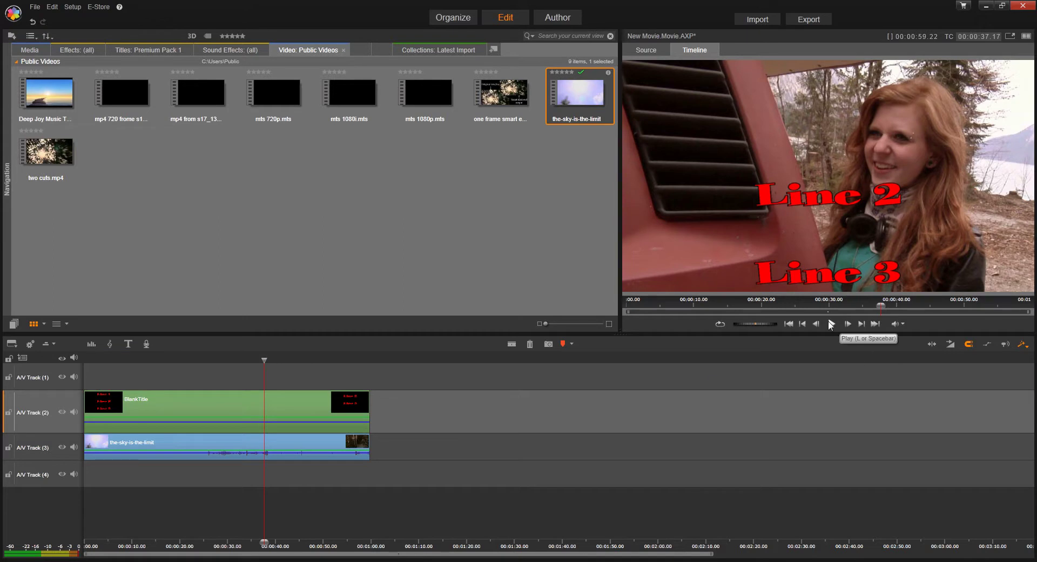
Return to the movie's start, play the rendered title over the video, and pause after about 10 seconds.
{"action": "left_click", "coordinate": [788, 324]}
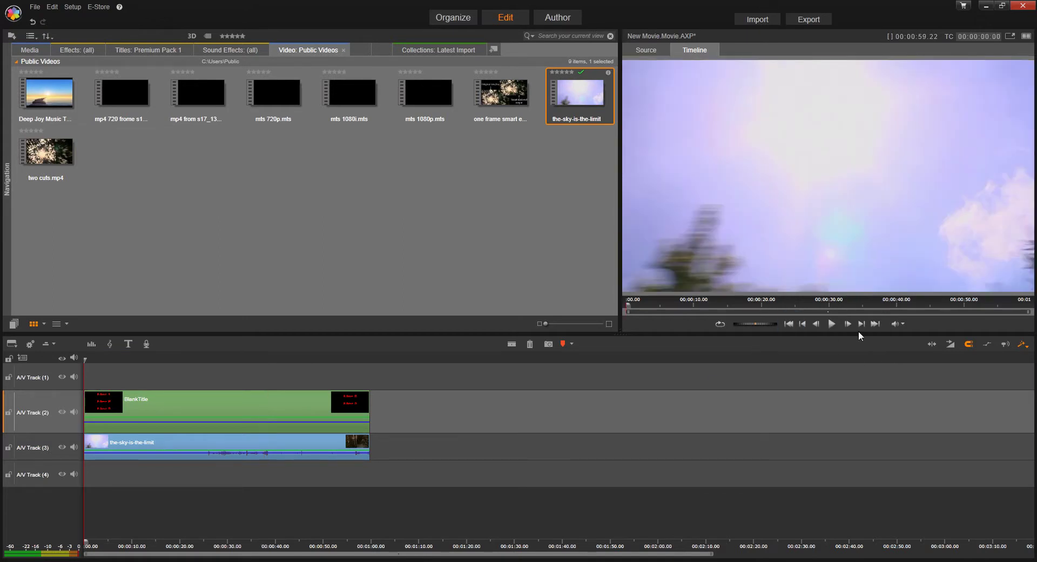
{"action": "left_click", "coordinate": [834, 323]}
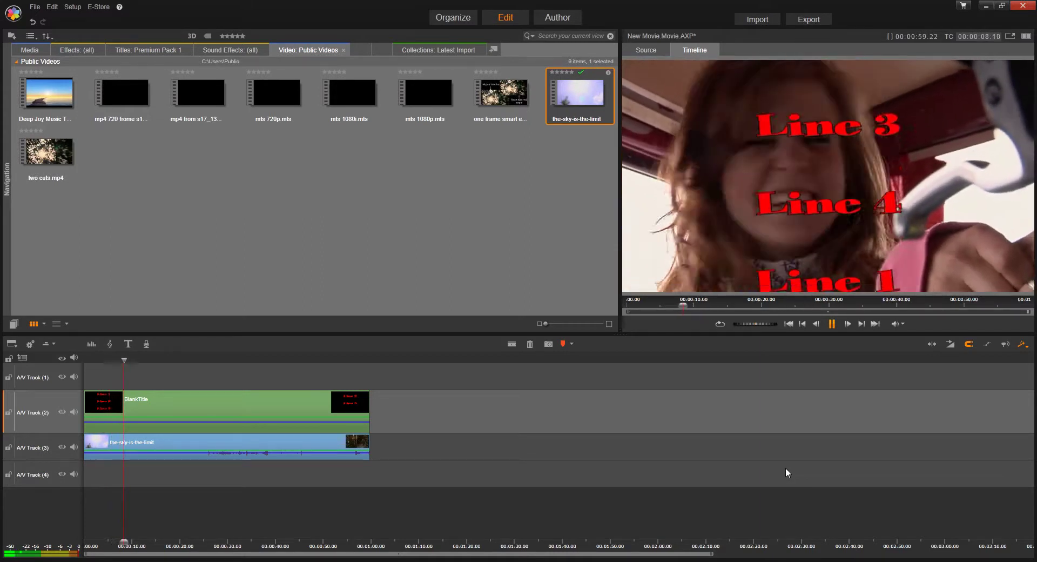
{"action": "left_click", "coordinate": [832, 324]}
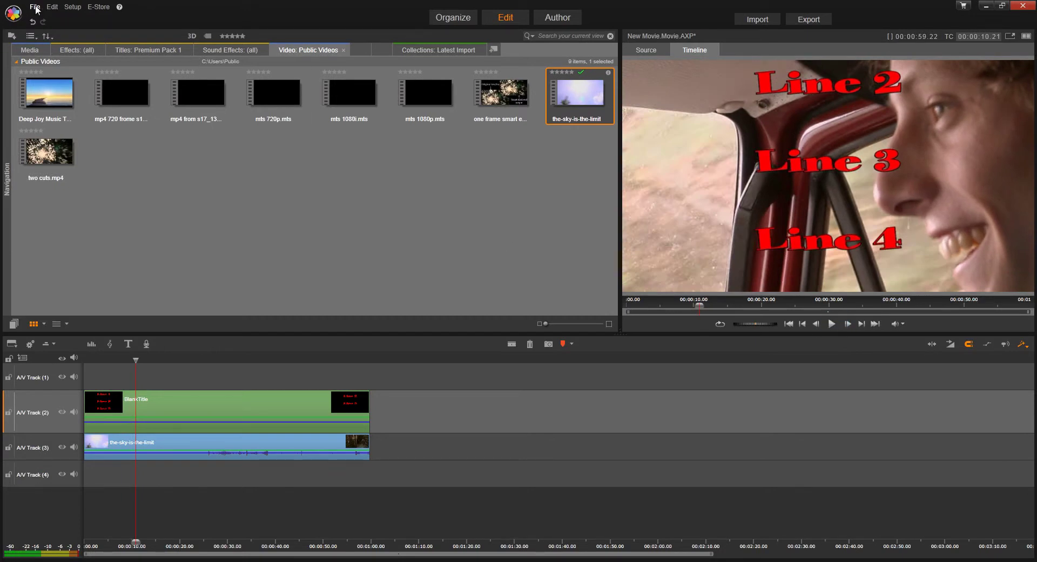
Set the preview's playback optimization threshold to 0 to turn optimization off.
{"action": "left_click", "coordinate": [71, 7]}
{"action": "left_click", "coordinate": [85, 21]}
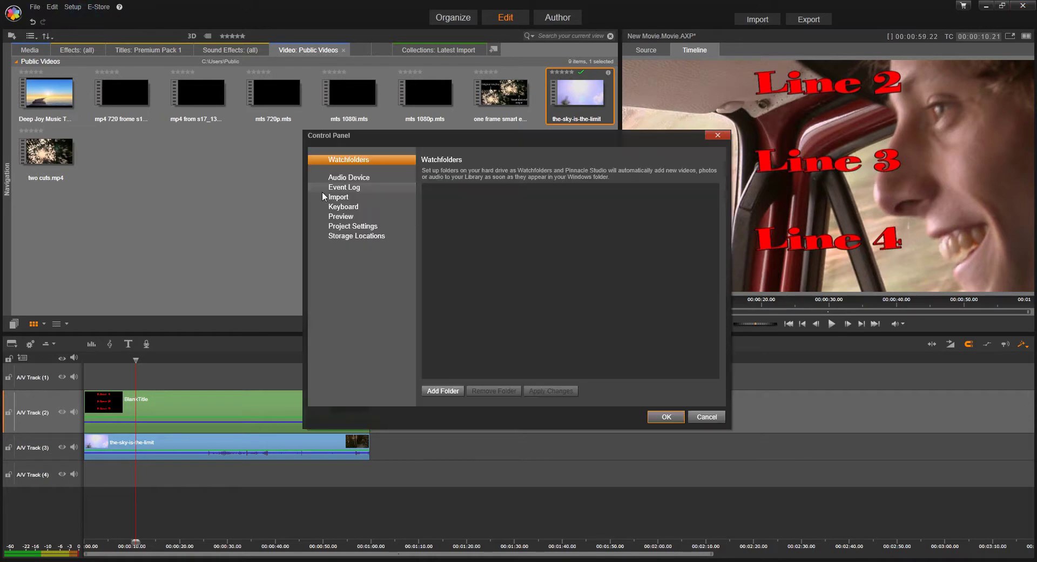
{"action": "left_click", "coordinate": [341, 216]}
{"action": "left_click_drag", "start_coordinate": [649, 250], "coordinate": [454, 255]}
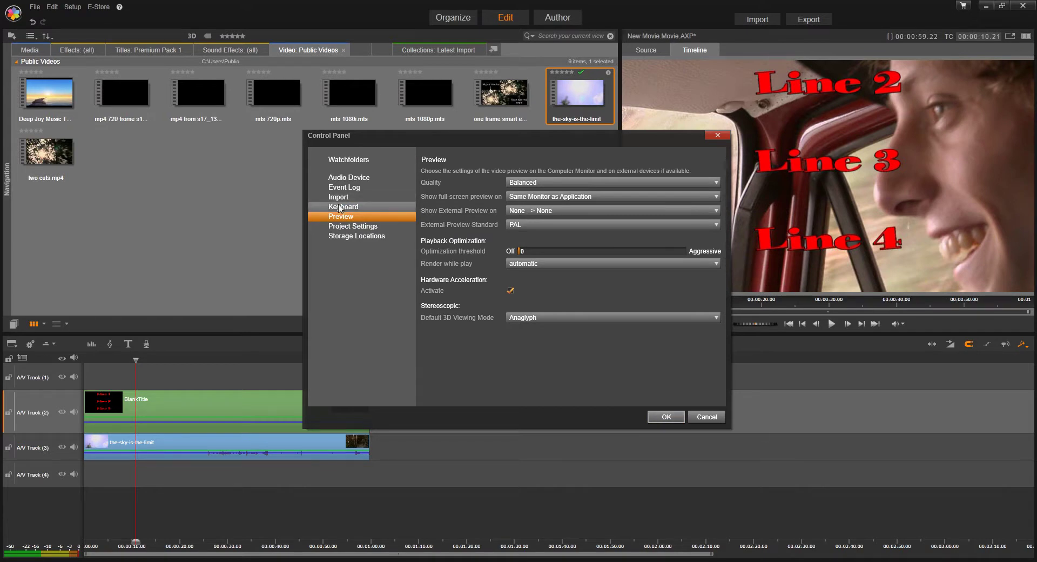
Delete the stored render files from the storage location settings and accept the changes.
{"action": "left_click", "coordinate": [351, 236]}
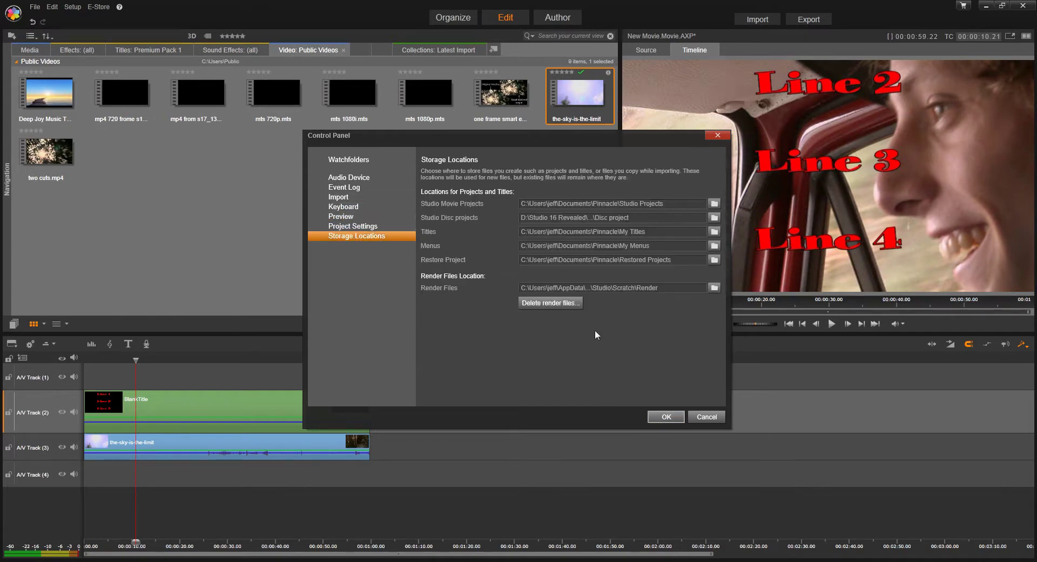
{"action": "left_click", "coordinate": [550, 305]}
{"action": "left_click", "coordinate": [667, 417]}
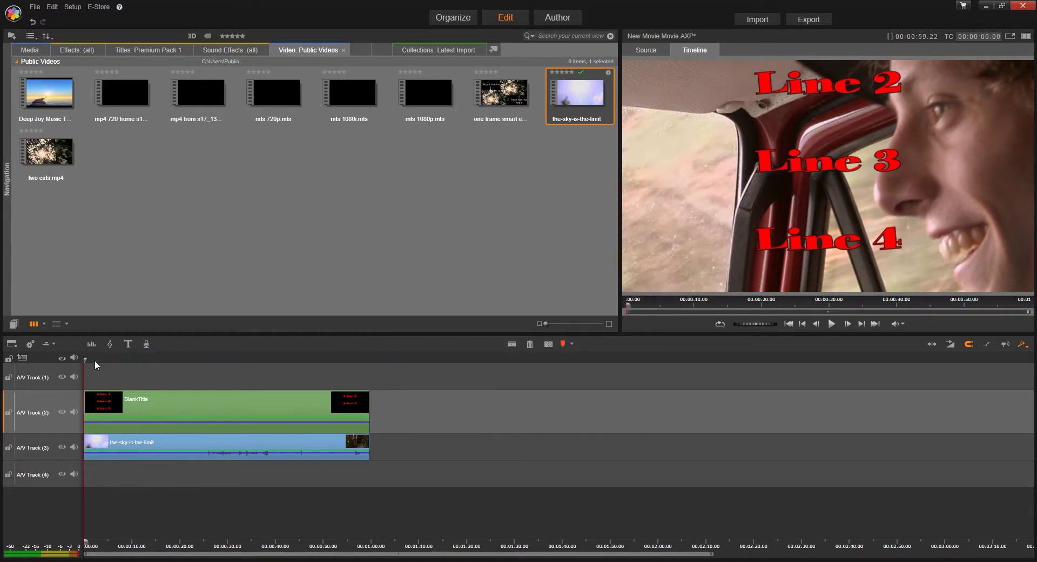
Play the unrendered movie from its start to check how the title scrolls over the video.
{"action": "left_click", "coordinate": [85, 360]}
{"action": "key", "text": "space"}
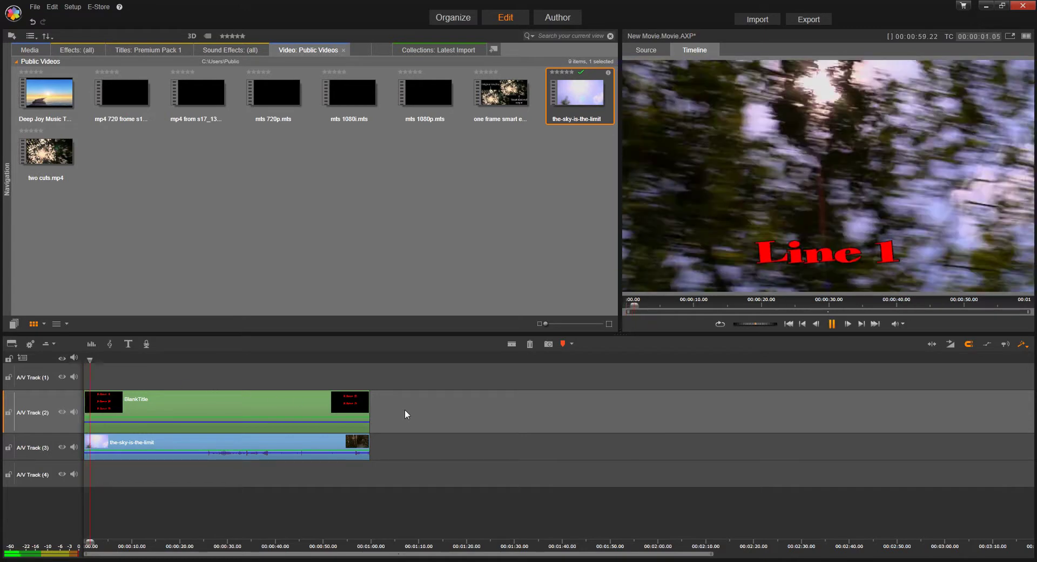
Pause the playback and set up a file export of the movie with MPEG-4 as its type.
{"action": "key", "text": "space"}
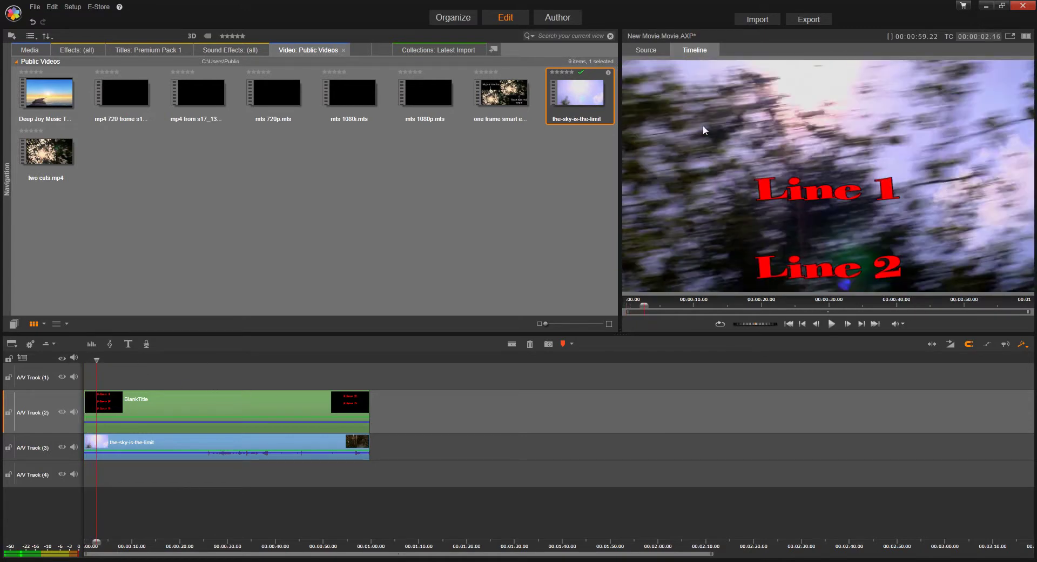
{"action": "left_click", "coordinate": [807, 19]}
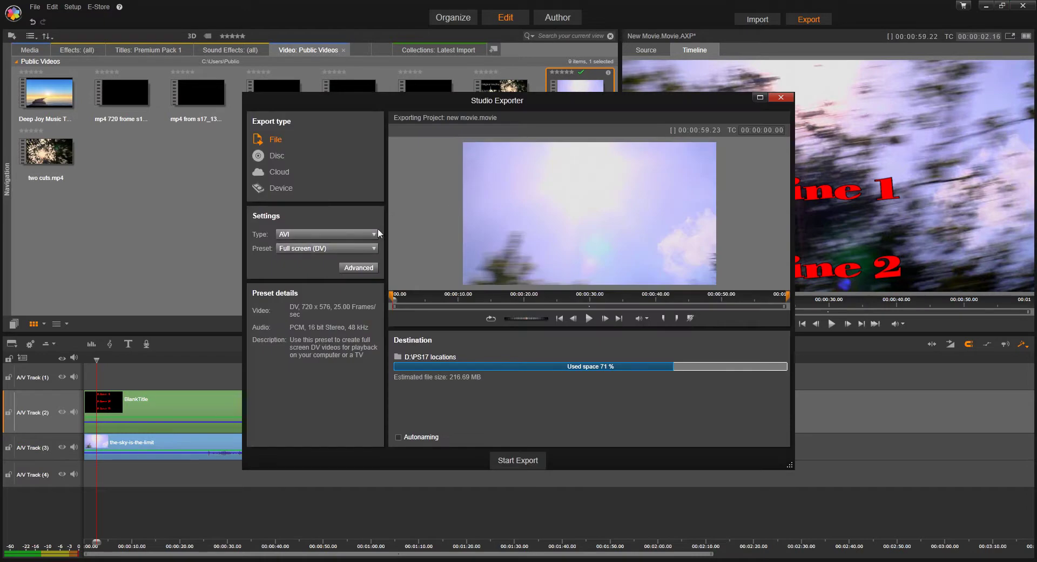
{"action": "left_click", "coordinate": [373, 234]}
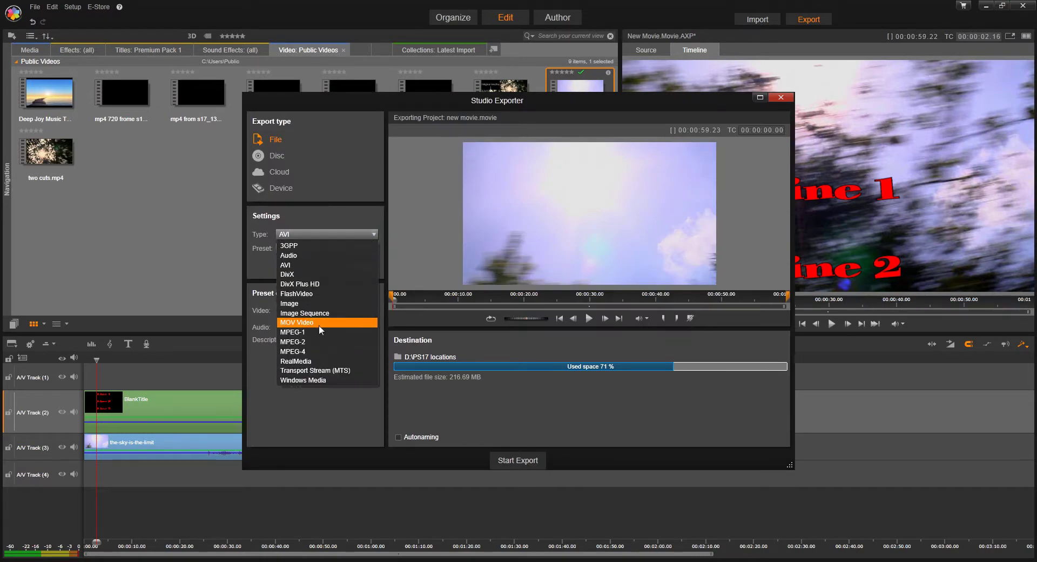
{"action": "left_click", "coordinate": [290, 353]}
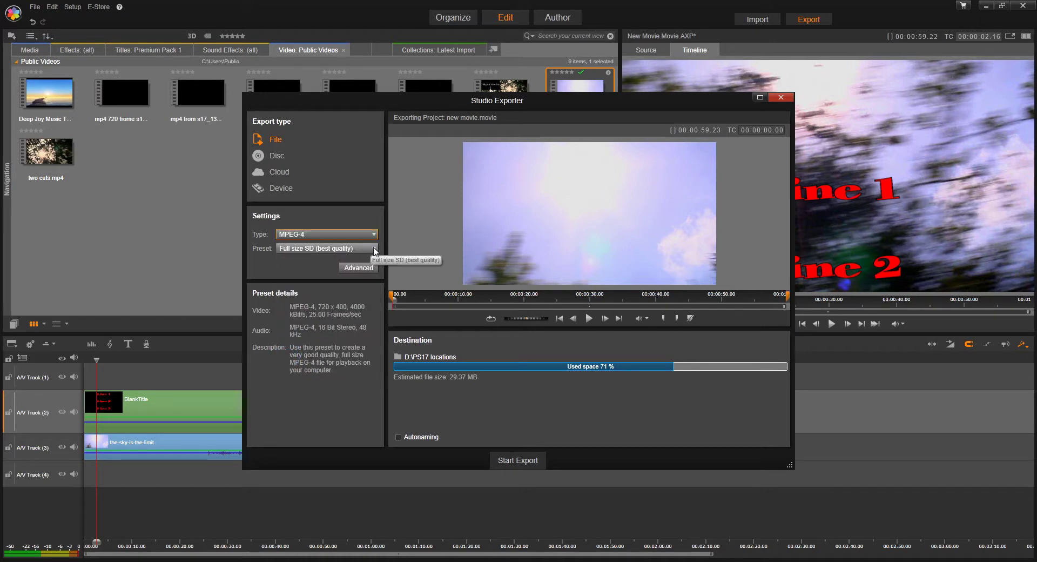
Export the movie to the PS17 locations folder as "test roller" and close the exporter once it completes.
{"action": "left_click", "coordinate": [525, 462]}
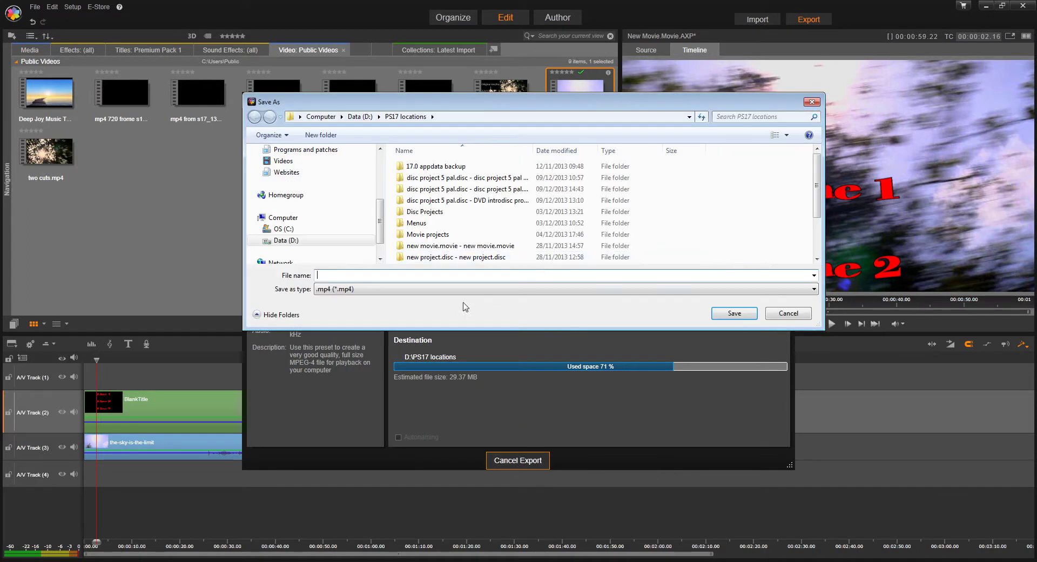
{"action": "type", "text": "test roller"}
{"action": "key", "text": "Return"}
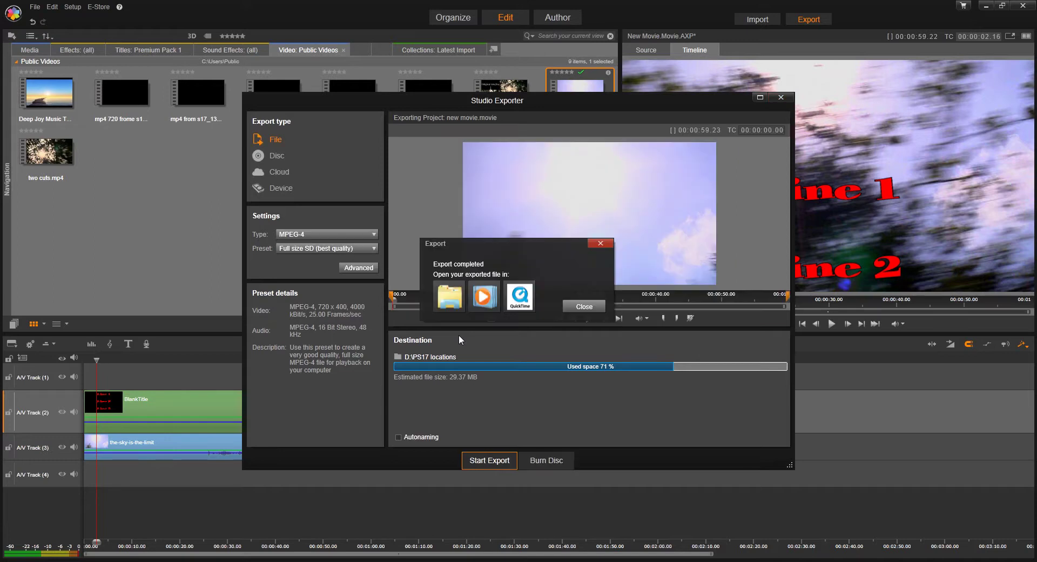
{"action": "left_click", "coordinate": [584, 307]}
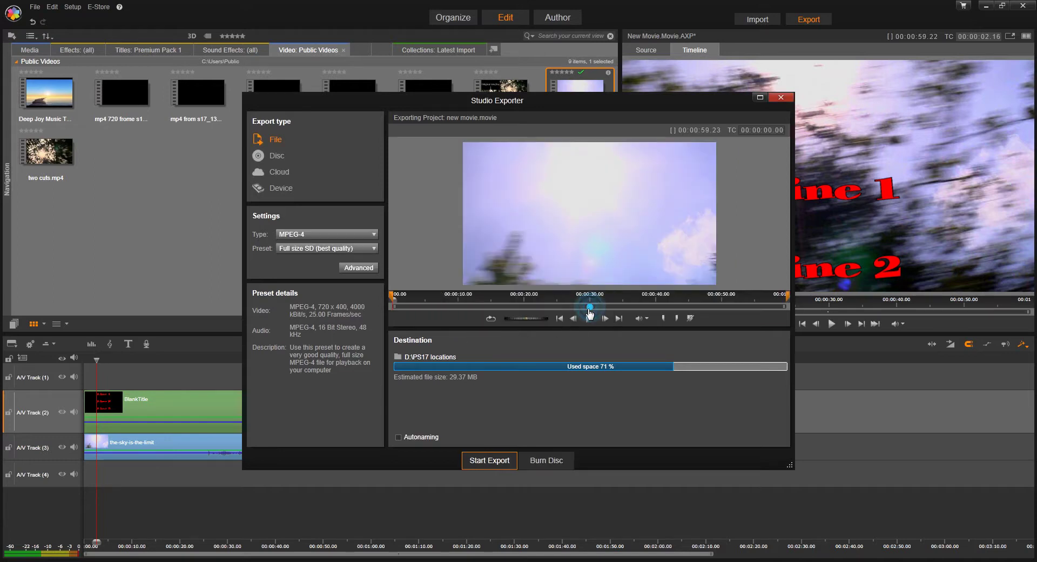
{"action": "left_click", "coordinate": [783, 99]}
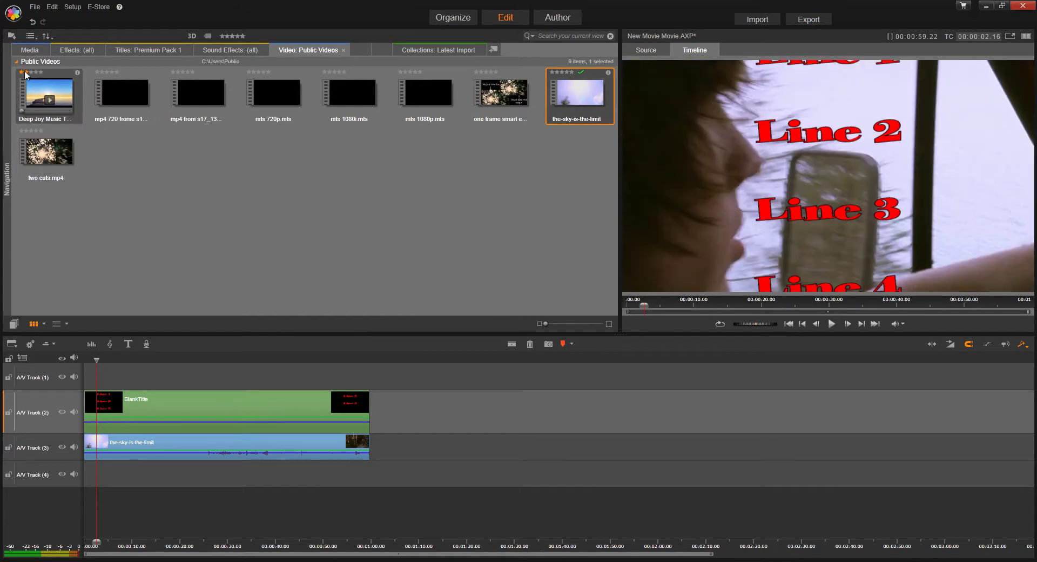
Import test roller.mp4 from the PS17 locations folder on drive D into the library.
{"action": "left_click", "coordinate": [12, 36]}
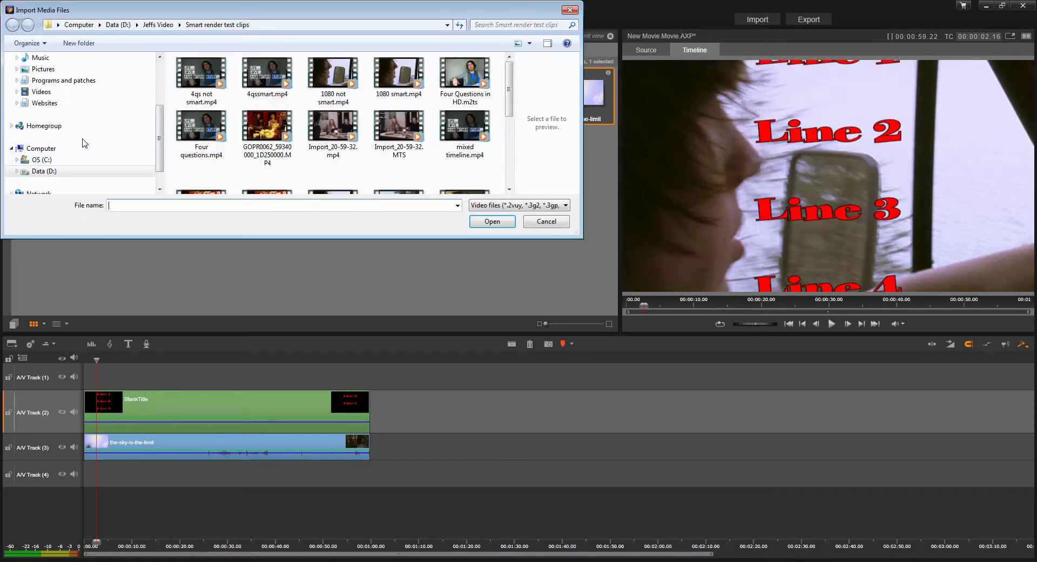
{"action": "left_click", "coordinate": [45, 170]}
{"action": "scroll", "coordinate": [246, 162], "scroll_direction": "down", "scroll_amount": 1}
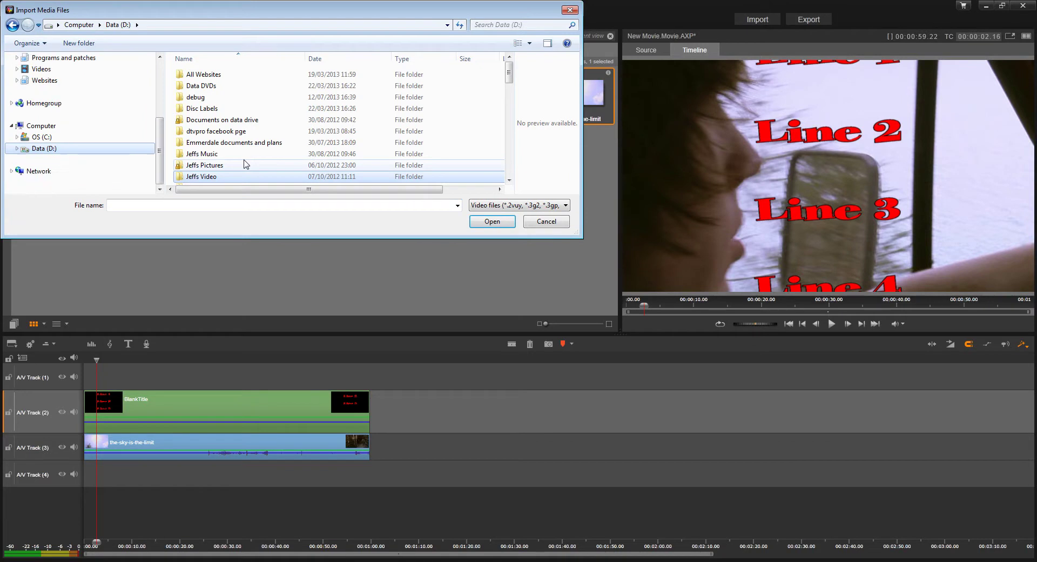
{"action": "left_click", "coordinate": [242, 154]}
{"action": "scroll", "coordinate": [244, 158], "scroll_direction": "down", "scroll_amount": 2}
{"action": "scroll", "coordinate": [245, 162], "scroll_direction": "down", "scroll_amount": 3}
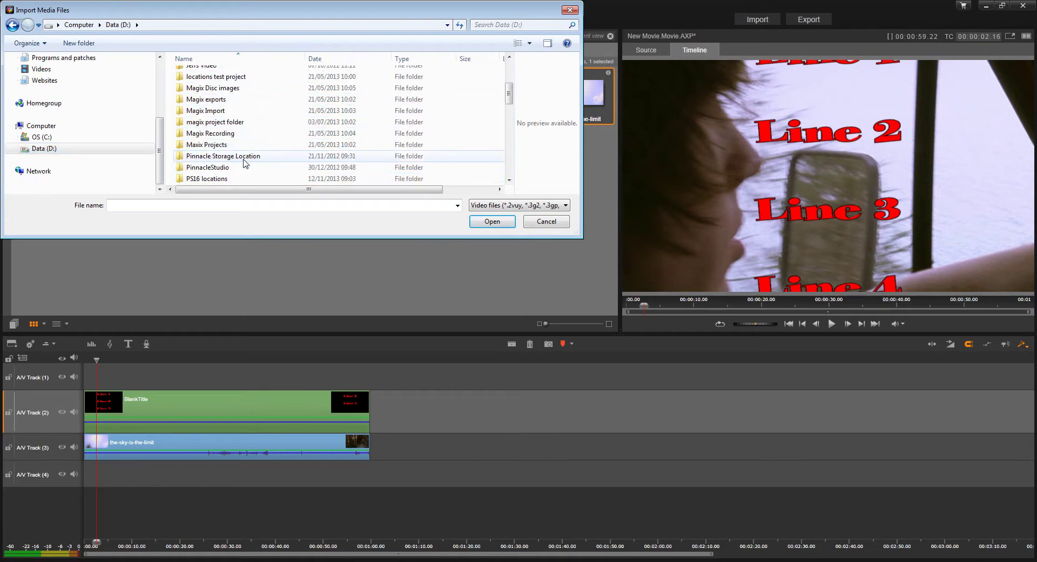
{"action": "double_click", "coordinate": [215, 157]}
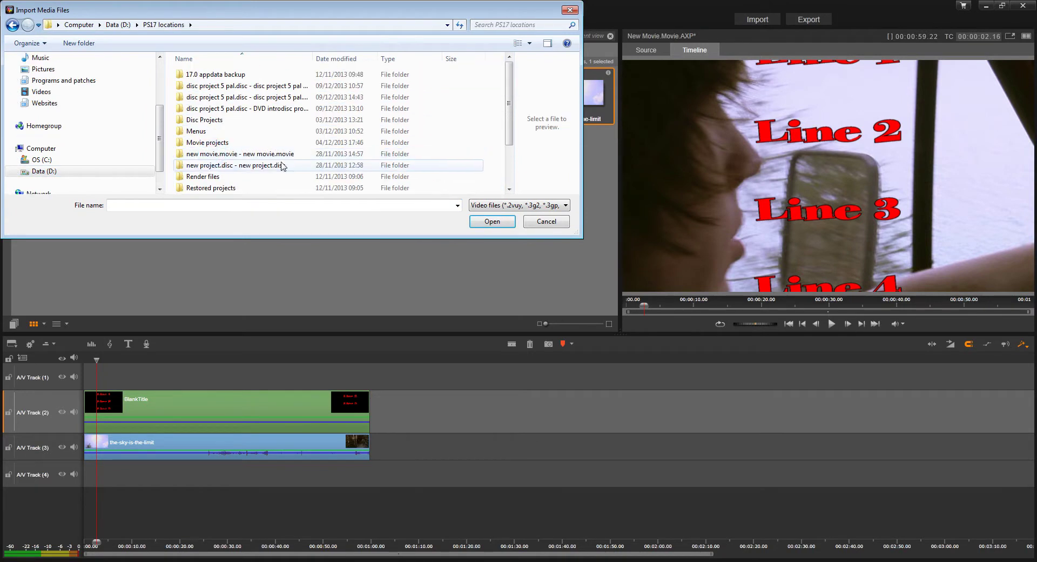
{"action": "scroll", "coordinate": [215, 112], "scroll_direction": "down", "scroll_amount": 2}
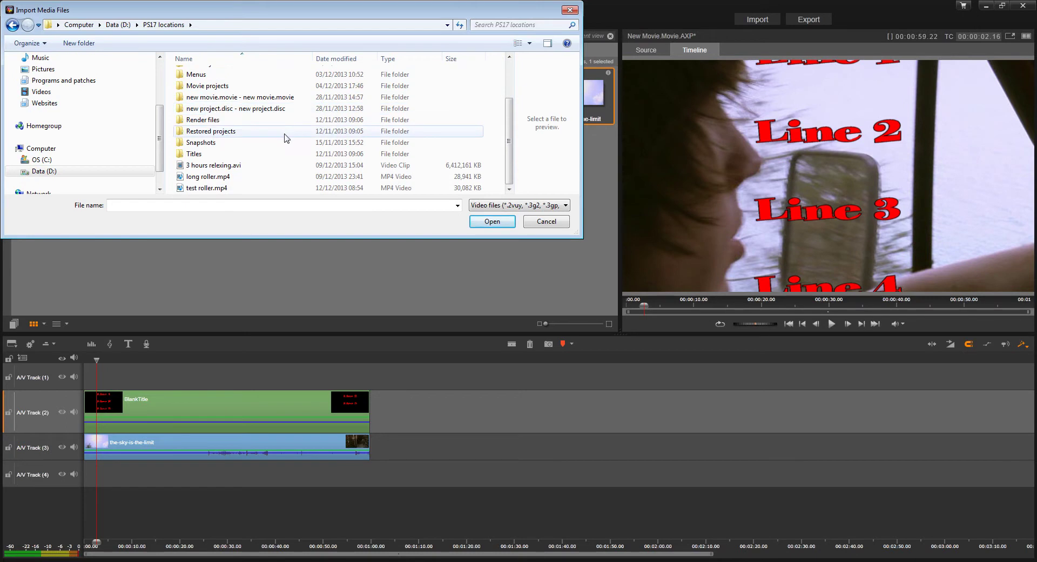
{"action": "double_click", "coordinate": [224, 188]}
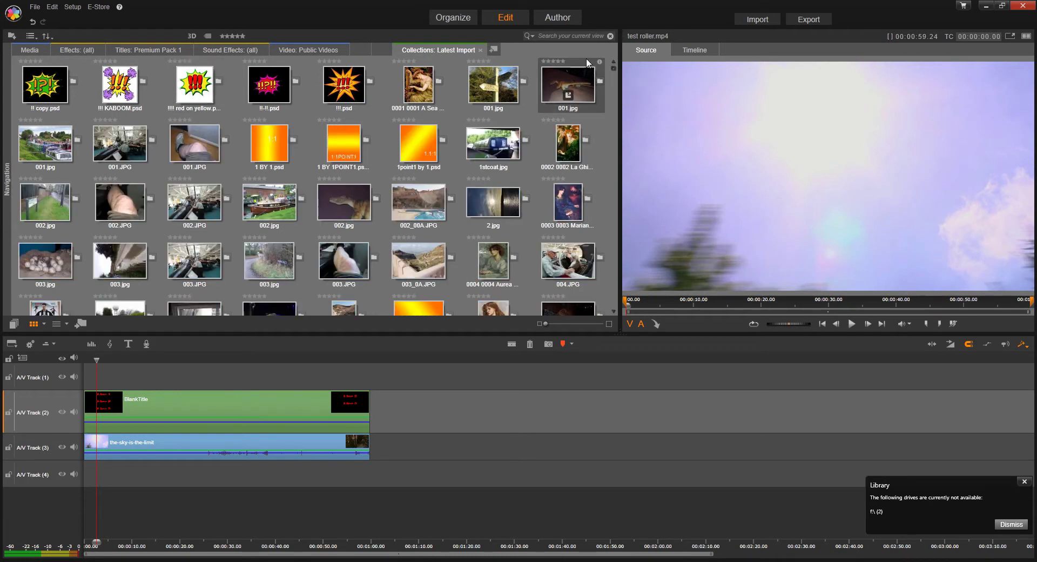
Look through the Latest Import collection for the exported clip and close the collection.
{"action": "scroll", "coordinate": [610, 105], "scroll_direction": "down", "scroll_amount": 5}
{"action": "scroll", "coordinate": [609, 100], "scroll_direction": "down", "scroll_amount": 5}
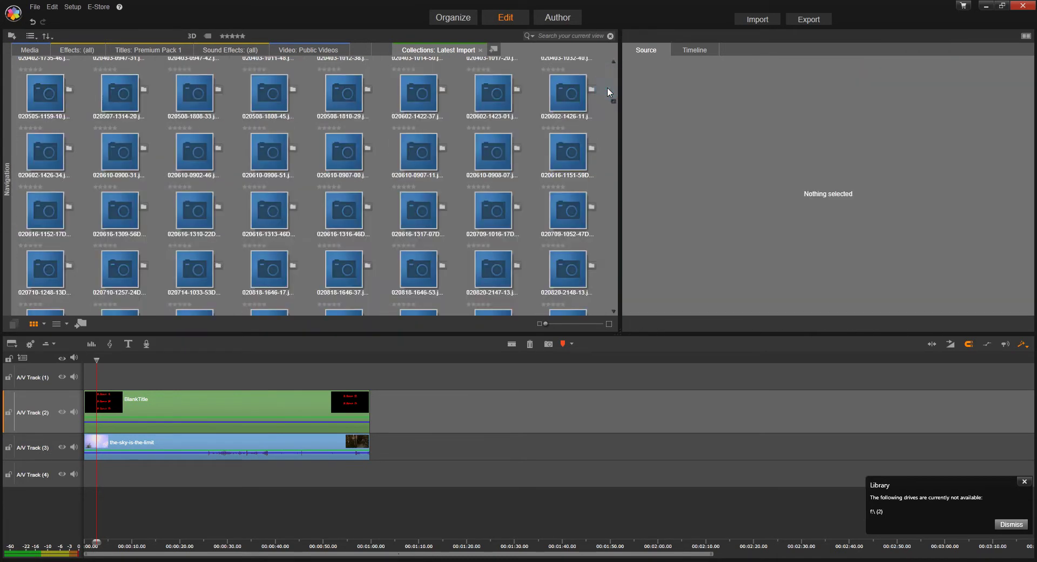
{"action": "scroll", "coordinate": [607, 86], "scroll_direction": "down", "scroll_amount": 5}
{"action": "left_click_drag", "start_coordinate": [616, 72], "coordinate": [618, 49]}
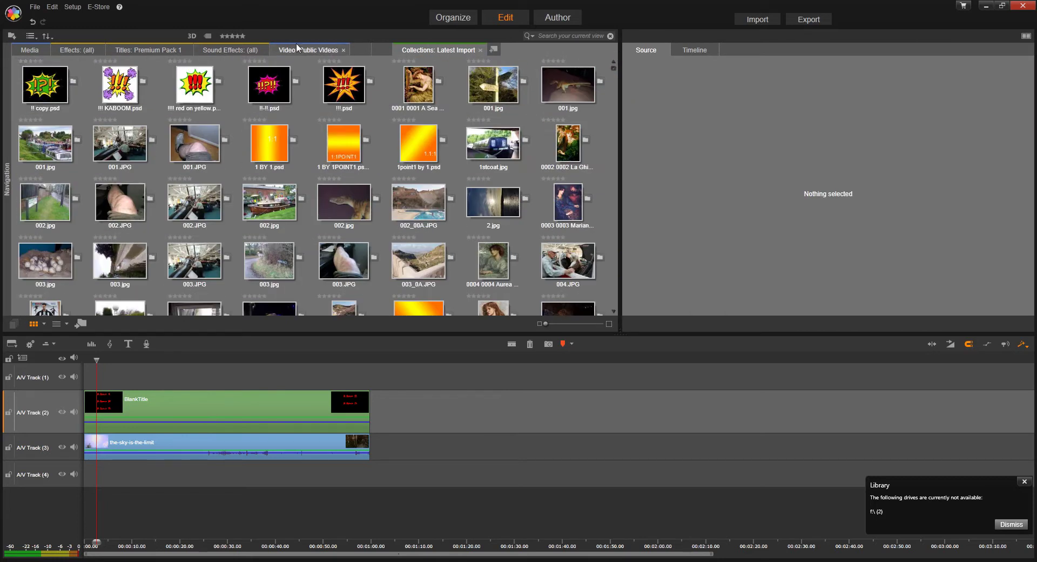
{"action": "left_click", "coordinate": [480, 50]}
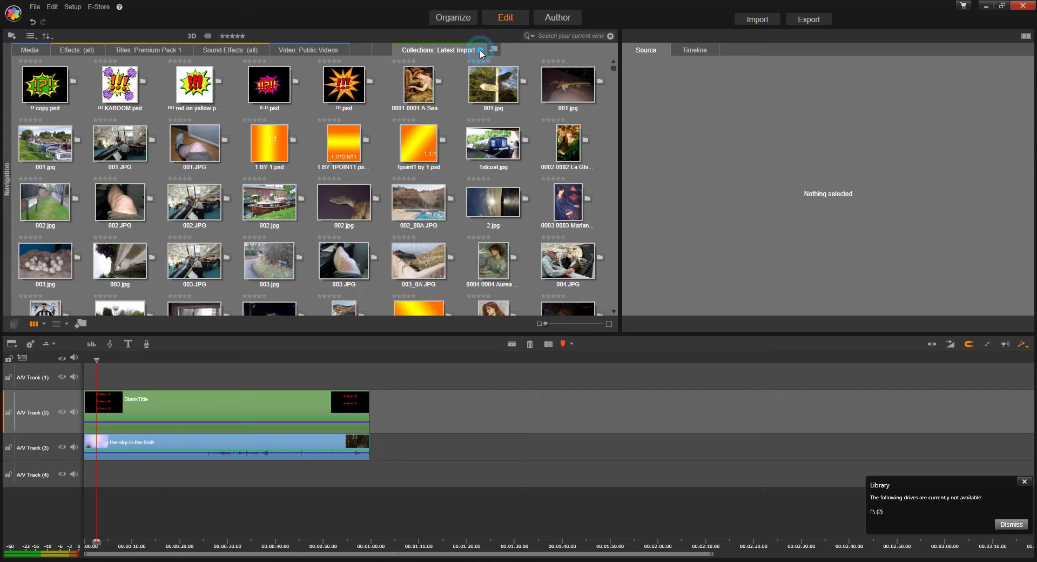
Show the ps17 locations video folder in the library and play test roller.mp4 in the source preview.
{"action": "left_click", "coordinate": [30, 49]}
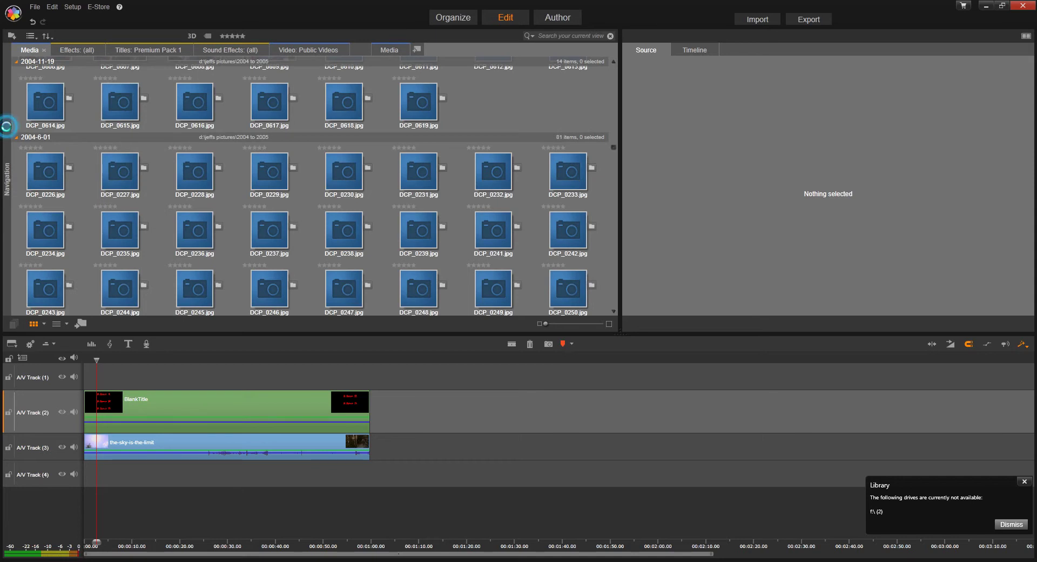
{"action": "mouse_move", "coordinate": [8, 131]}
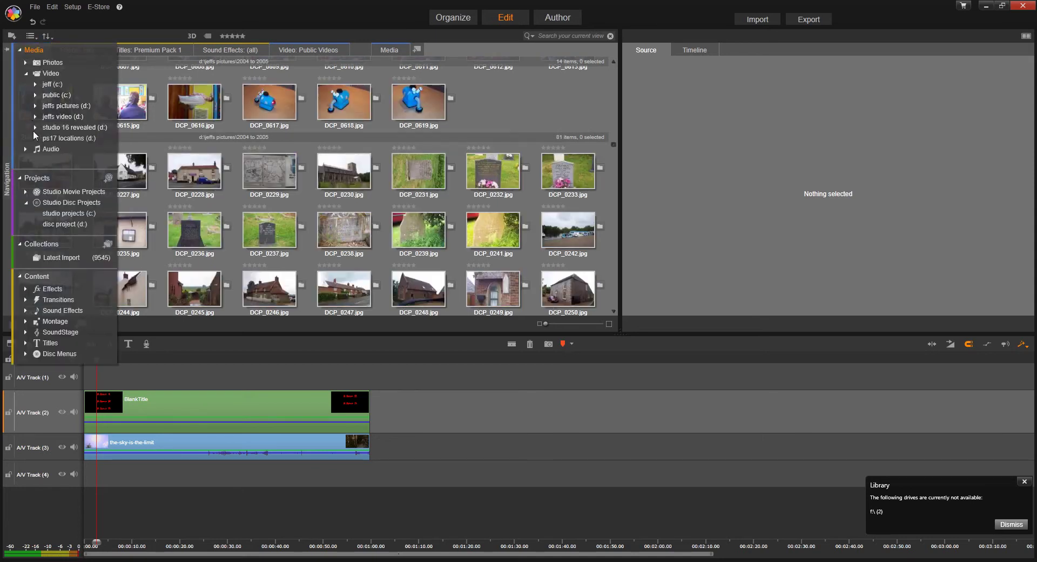
{"action": "left_click", "coordinate": [52, 139]}
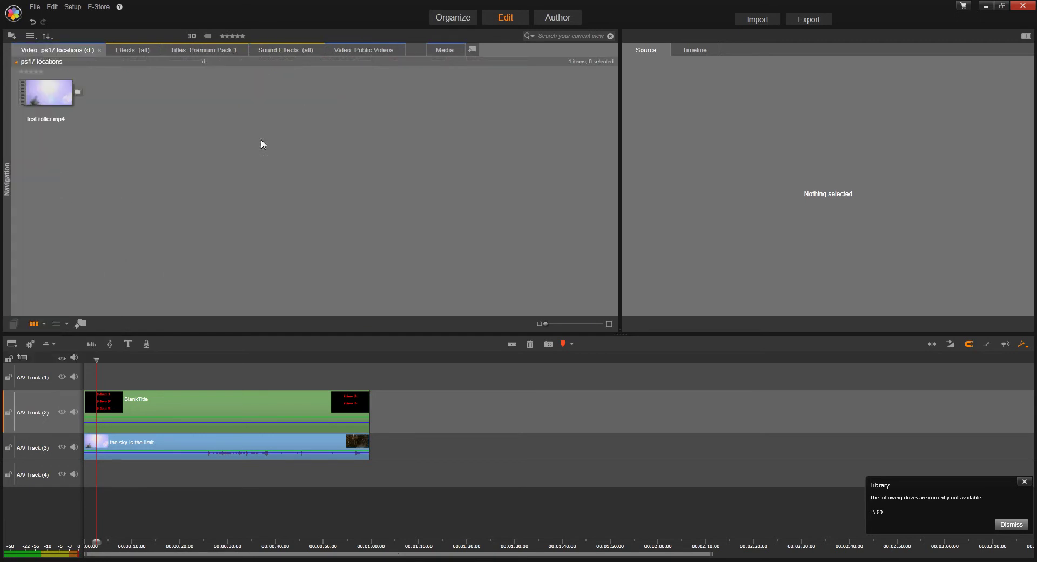
{"action": "left_click", "coordinate": [46, 93]}
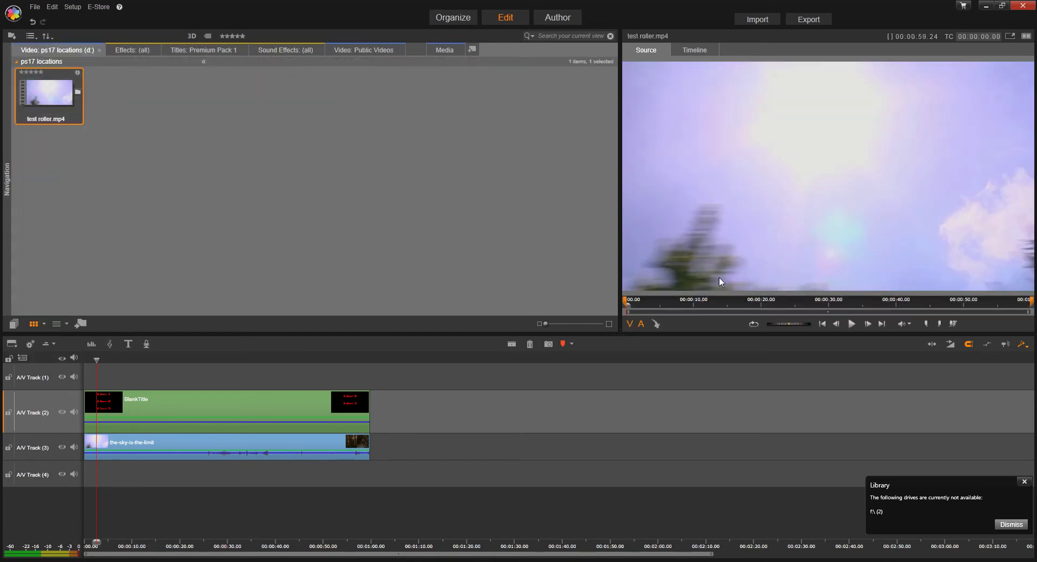
{"action": "left_click", "coordinate": [852, 324]}
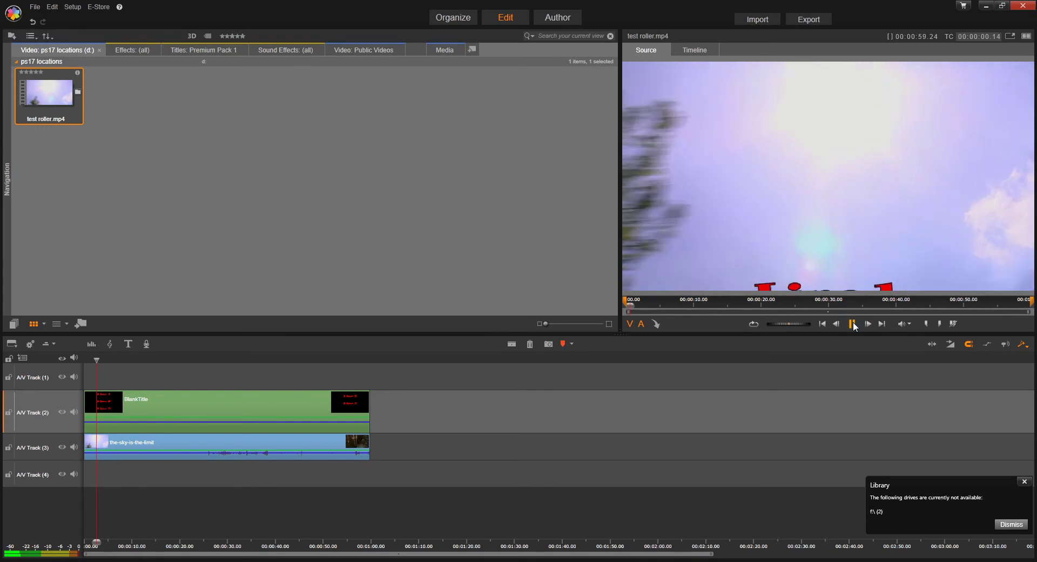